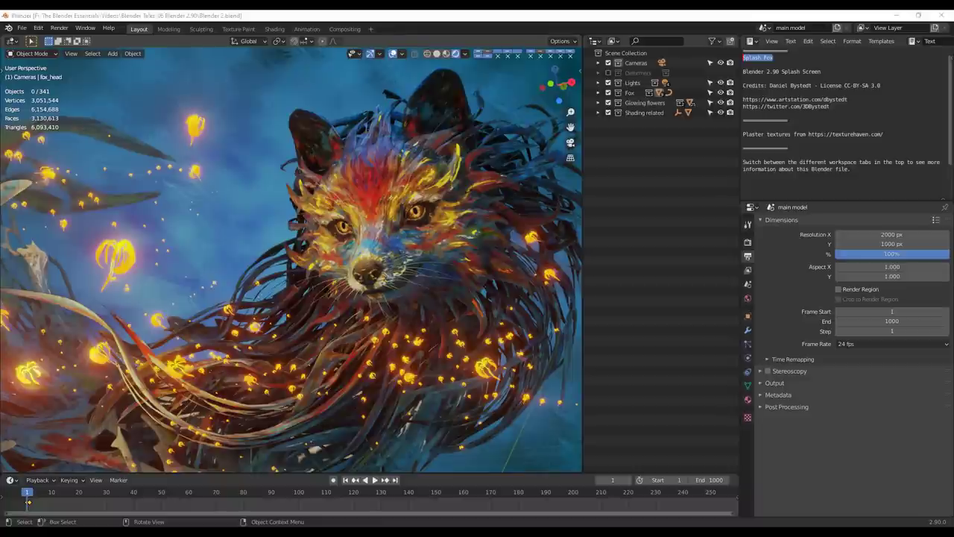
Step: Switch to the browser showing the blender.org 2.90 release notes page
{"action": "key", "text": "alt+Tab"}
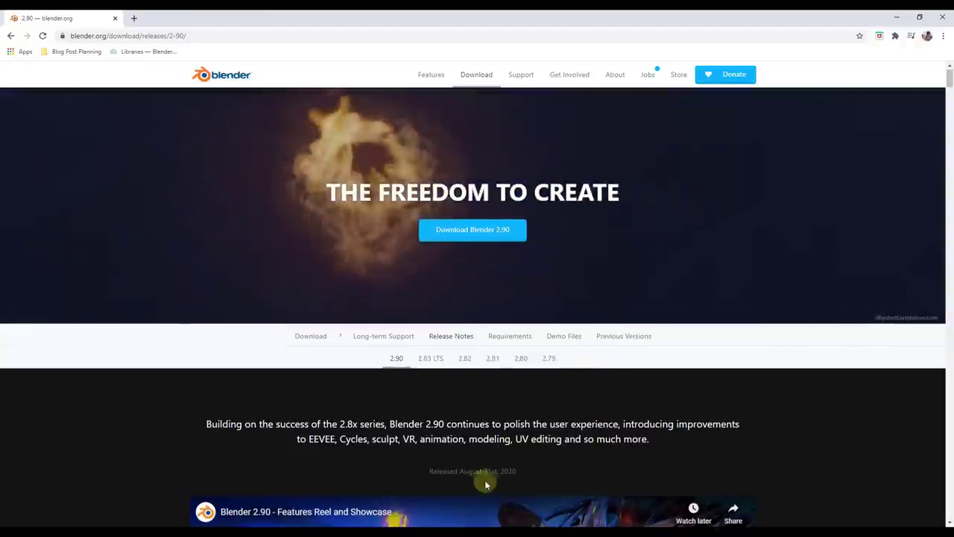
Step: Scroll the 2.90 release page down to the Features Reel video
{"action": "scroll", "coordinate": [490, 472], "scroll_direction": "down", "scroll_amount": 3}
{"action": "scroll", "coordinate": [522, 332], "scroll_direction": "down", "scroll_amount": 1}
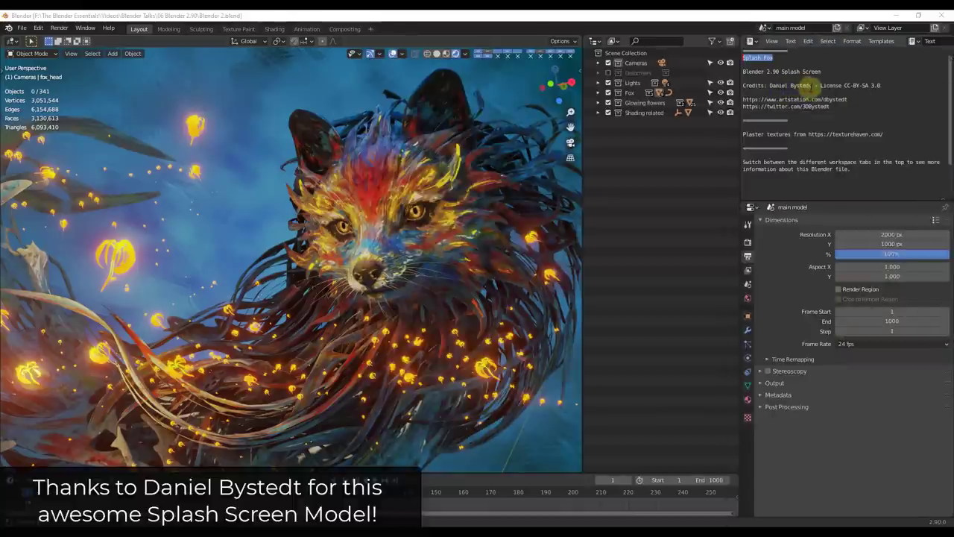
Step: Orbit and zoom around the splash fox for a close look at its face and side
{"action": "middle_click_drag", "start_coordinate": [423, 282], "coordinate": [418, 246]}
{"action": "scroll", "coordinate": [372, 255], "scroll_direction": "up", "scroll_amount": 5}
{"action": "scroll", "coordinate": [370, 264], "scroll_direction": "down", "scroll_amount": 4}
{"action": "mouse_move", "coordinate": [371, 264]}
{"action": "middle_mouse_down"}
{"action": "mouse_move", "coordinate": [384, 276]}
{"action": "mouse_move", "coordinate": [363, 284]}
{"action": "mouse_move", "coordinate": [372, 279]}
{"action": "middle_mouse_up"}
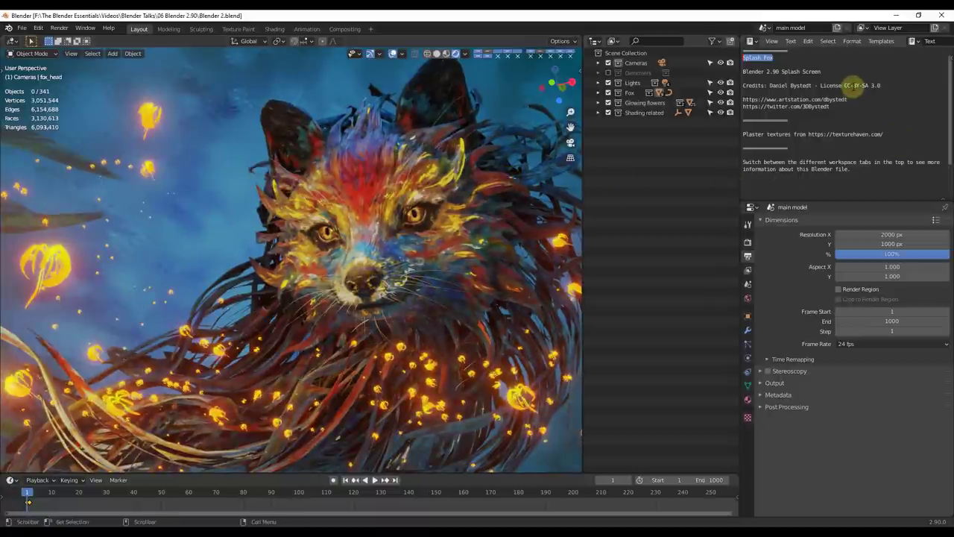
{"action": "middle_click_drag", "start_coordinate": [395, 304], "coordinate": [395, 268]}
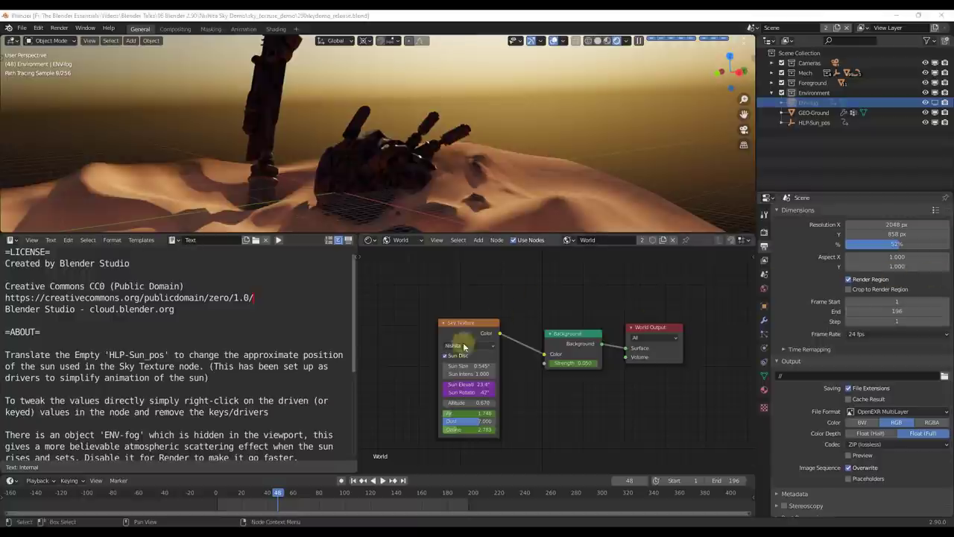
Step: Set the Sky Texture's Air to 0.000, Dust to 2.462 and Ozone to 0.000
{"action": "middle_click_drag", "start_coordinate": [492, 144], "coordinate": [530, 118]}
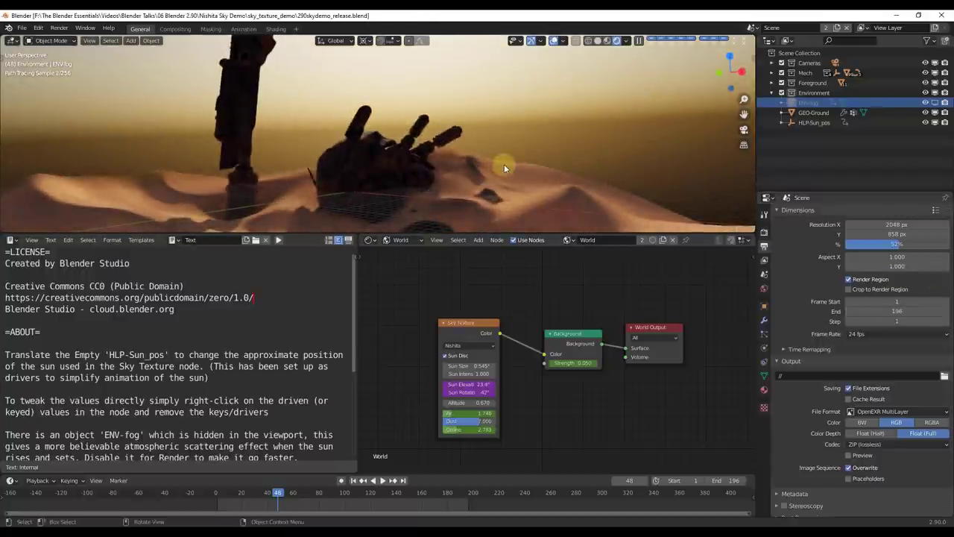
{"action": "scroll", "coordinate": [365, 208], "scroll_direction": "up", "scroll_amount": 2}
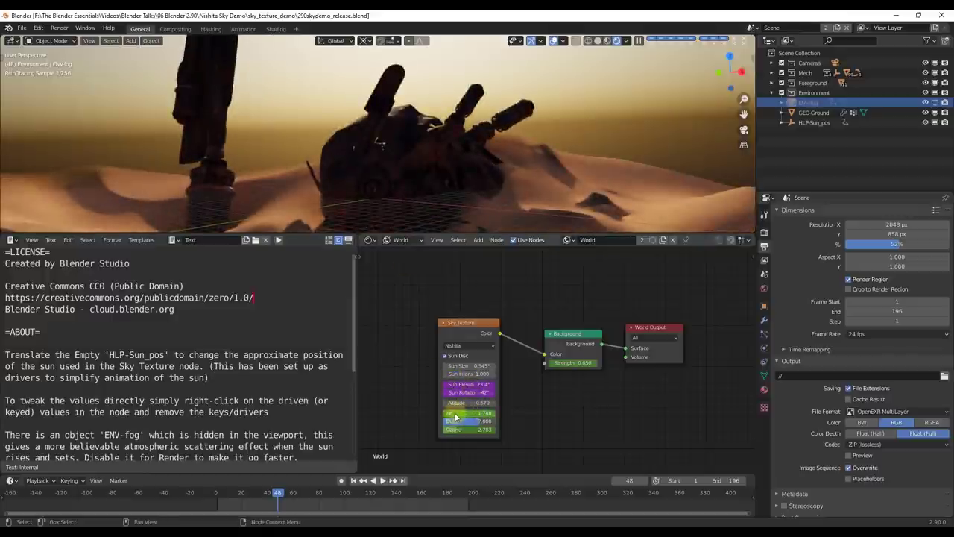
{"action": "left_click_drag", "start_coordinate": [485, 413], "coordinate": [427, 415]}
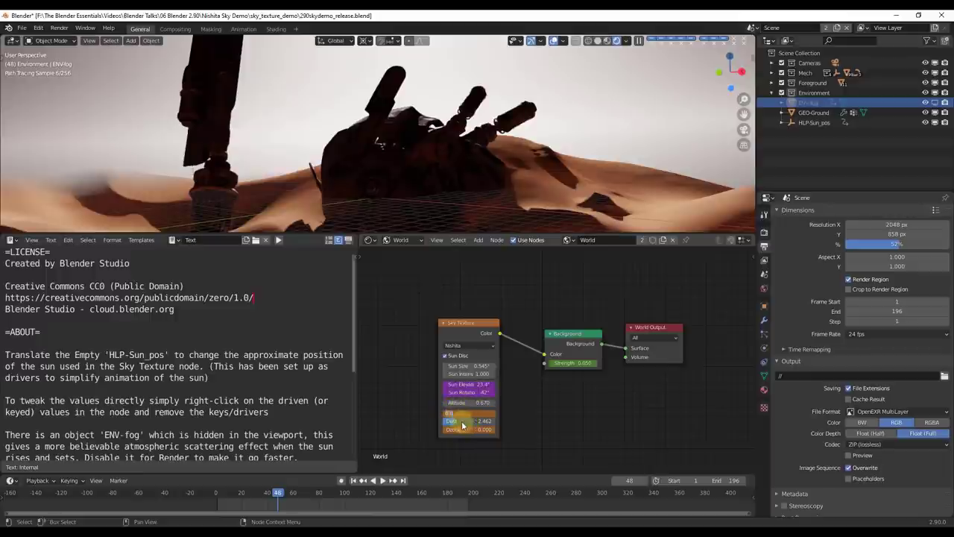
{"action": "key", "text": "Return"}
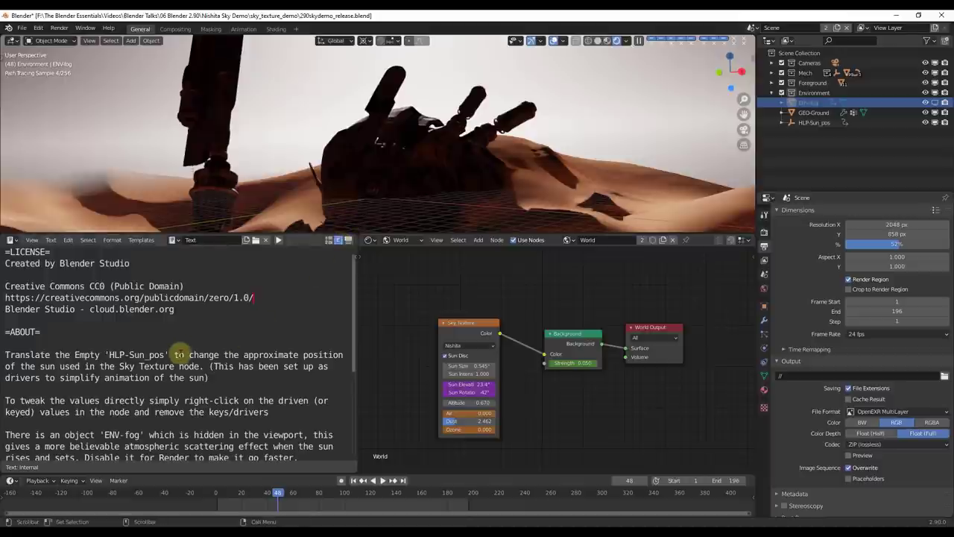
{"action": "scroll", "coordinate": [179, 355], "scroll_direction": "down", "scroll_amount": 2}
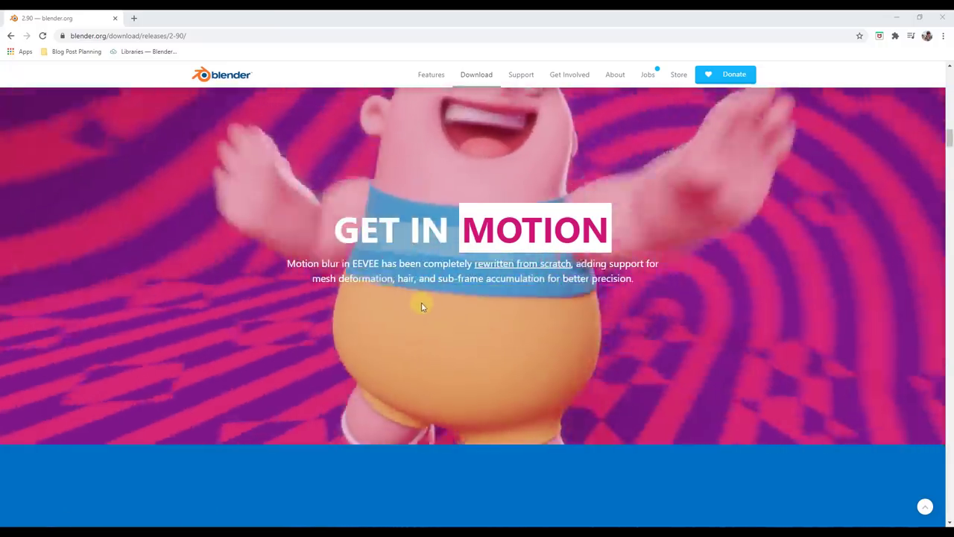
Step: Scroll the release notes past Get in Motion and Faster Motion Blur to Denoise Everywhere
{"action": "scroll", "coordinate": [417, 306], "scroll_direction": "up", "scroll_amount": 1}
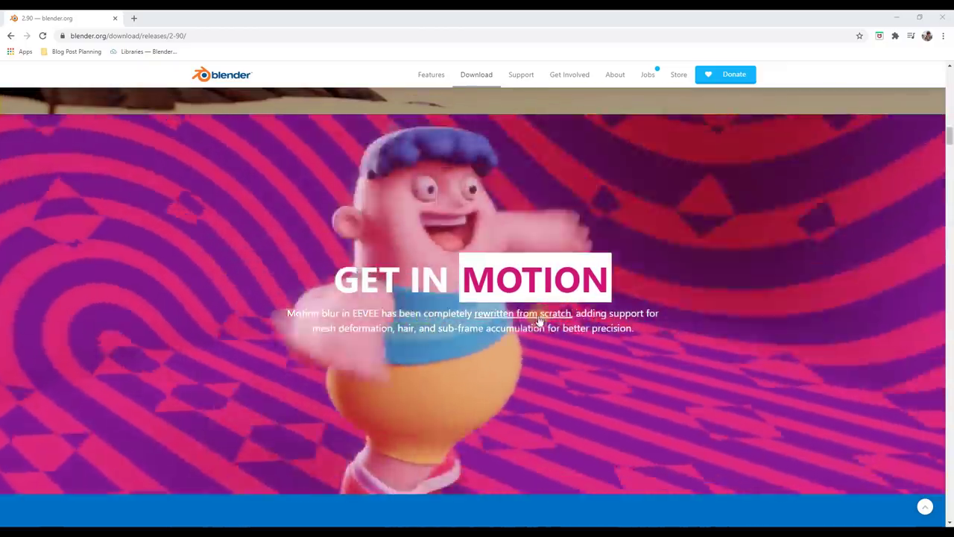
{"action": "scroll", "coordinate": [543, 331], "scroll_direction": "down", "scroll_amount": 5}
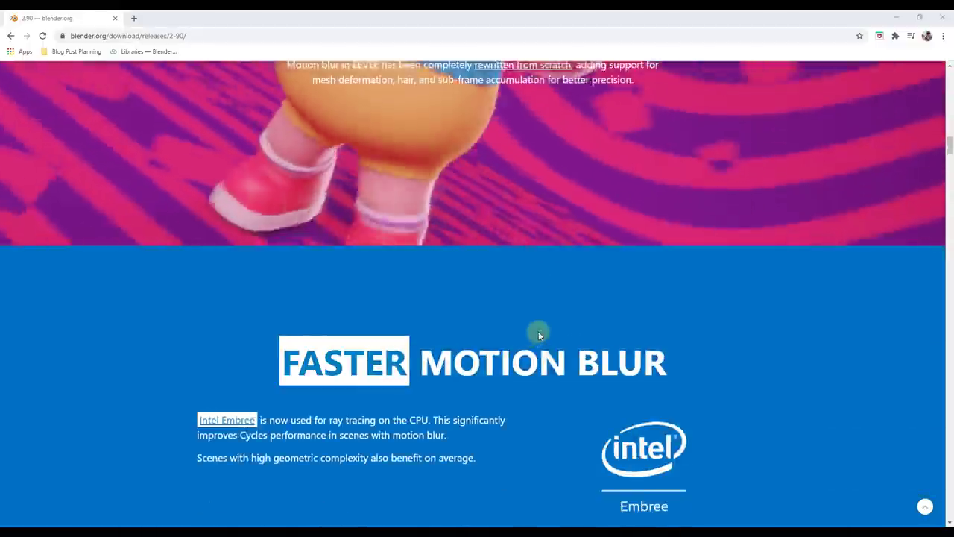
{"action": "scroll", "coordinate": [644, 299], "scroll_direction": "down", "scroll_amount": 1}
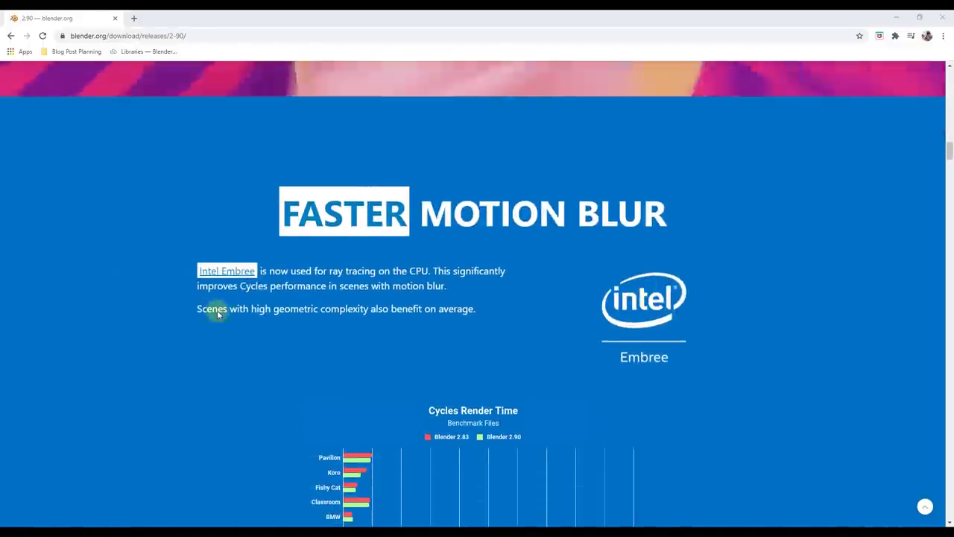
{"action": "scroll", "coordinate": [224, 309], "scroll_direction": "down", "scroll_amount": 1}
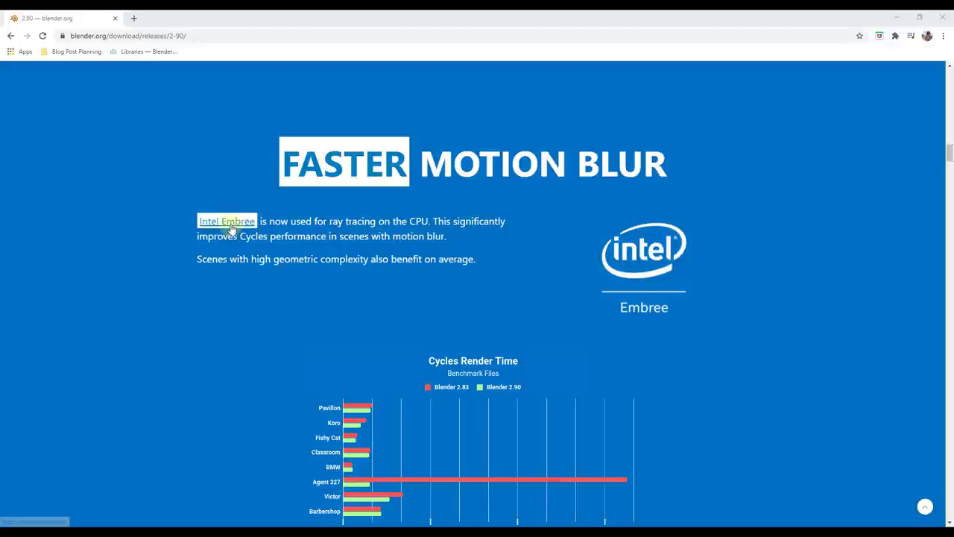
{"action": "scroll", "coordinate": [585, 348], "scroll_direction": "down", "scroll_amount": 2}
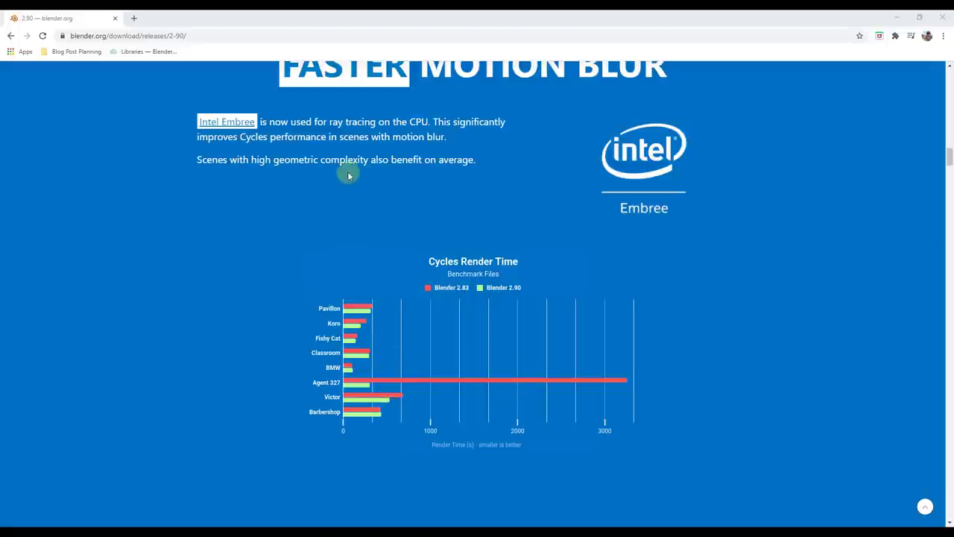
{"action": "scroll", "coordinate": [301, 181], "scroll_direction": "down", "scroll_amount": 5}
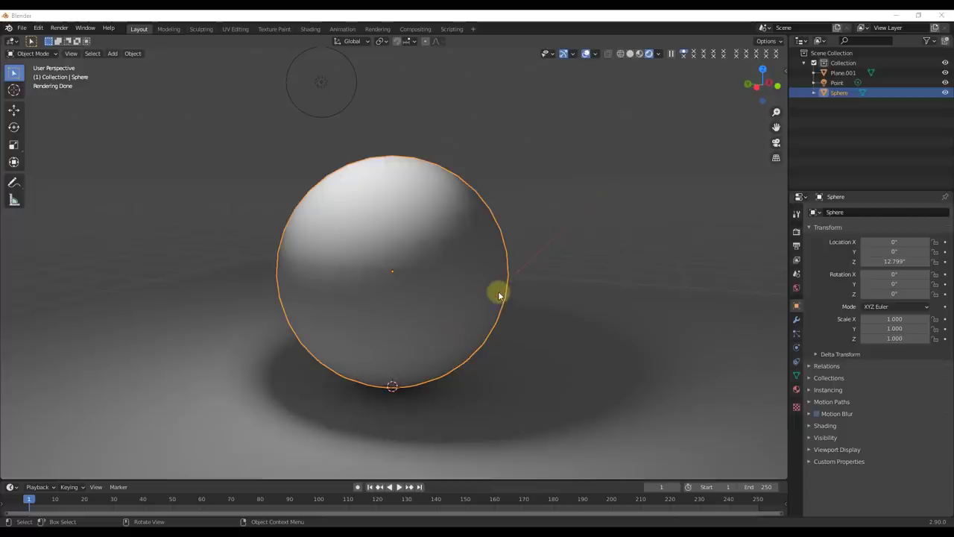
Step: Set the sphere's Shadow Terminator offset to 0.18 in Object Properties Shading and check the result
{"action": "scroll", "coordinate": [498, 298], "scroll_direction": "down", "scroll_amount": 3}
{"action": "scroll", "coordinate": [447, 273], "scroll_direction": "up", "scroll_amount": 2}
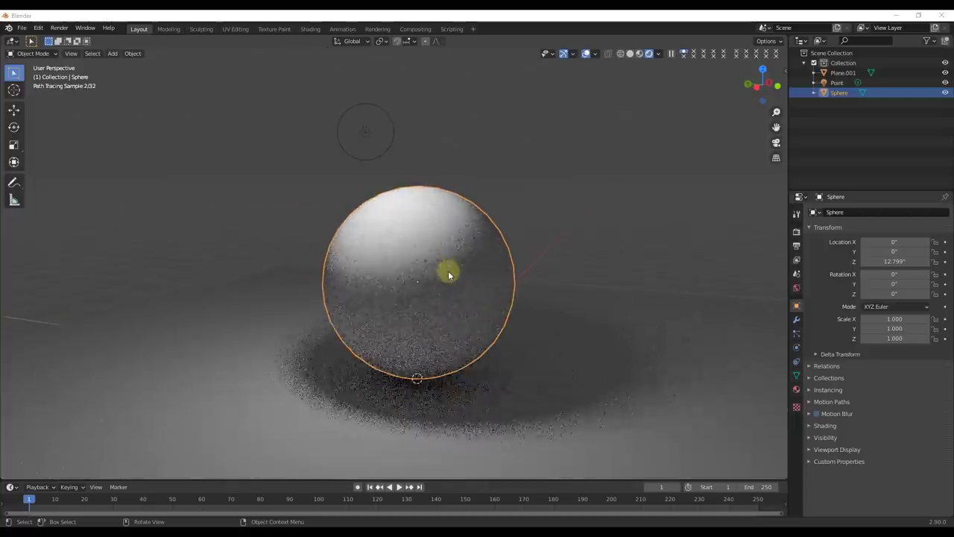
{"action": "scroll", "coordinate": [440, 231], "scroll_direction": "up", "scroll_amount": 2}
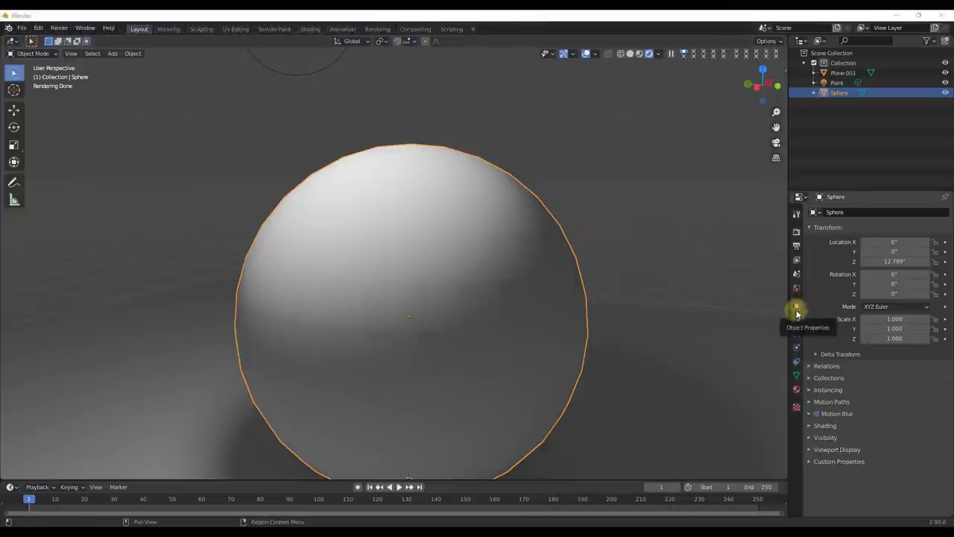
{"action": "left_click", "coordinate": [811, 426]}
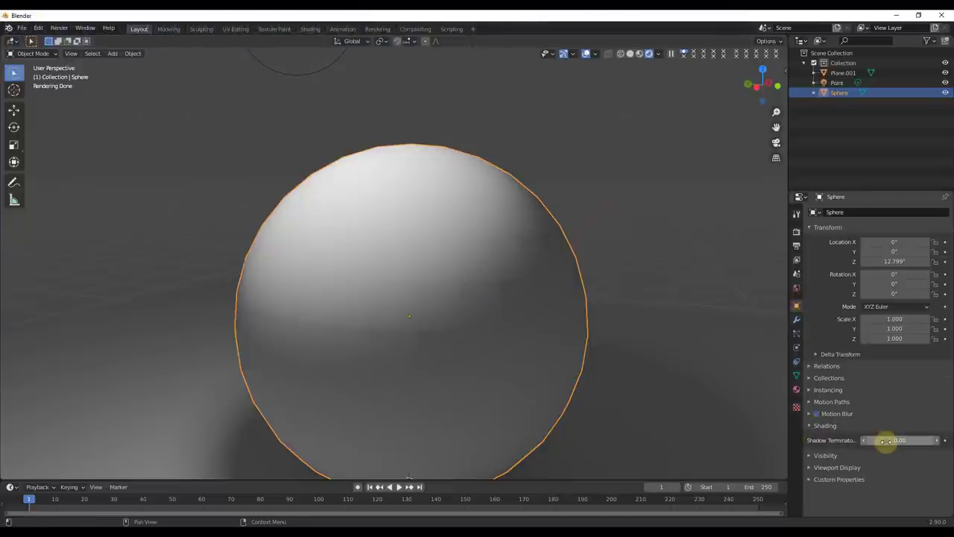
{"action": "mouse_move", "coordinate": [885, 441]}
{"action": "left_mouse_down"}
{"action": "mouse_move", "coordinate": [903, 440]}
{"action": "mouse_move", "coordinate": [889, 447]}
{"action": "mouse_move", "coordinate": [867, 437]}
{"action": "left_mouse_up"}
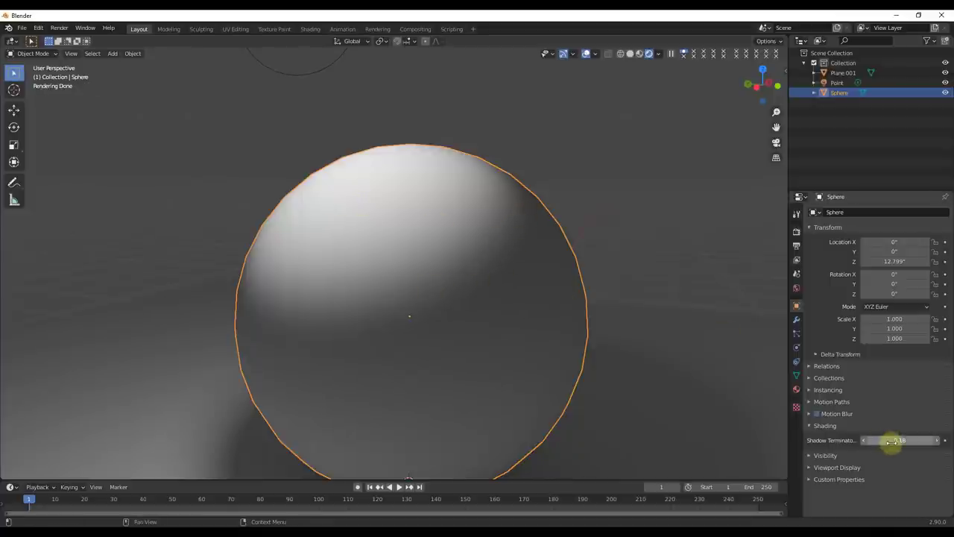
{"action": "left_click_drag", "start_coordinate": [896, 440], "coordinate": [903, 440]}
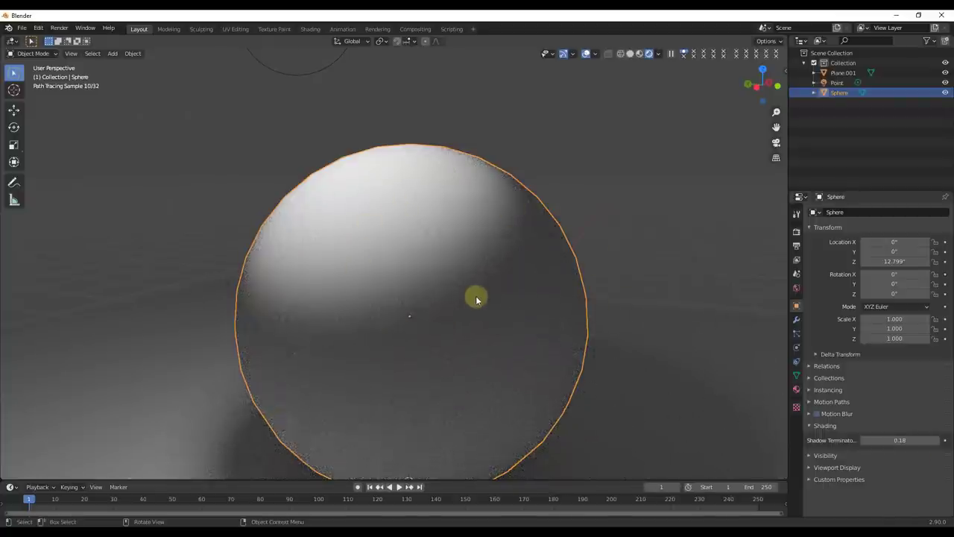
{"action": "mouse_move", "coordinate": [477, 300]}
{"action": "middle_mouse_down"}
{"action": "mouse_move", "coordinate": [505, 209]}
{"action": "mouse_move", "coordinate": [452, 309]}
{"action": "middle_mouse_up"}
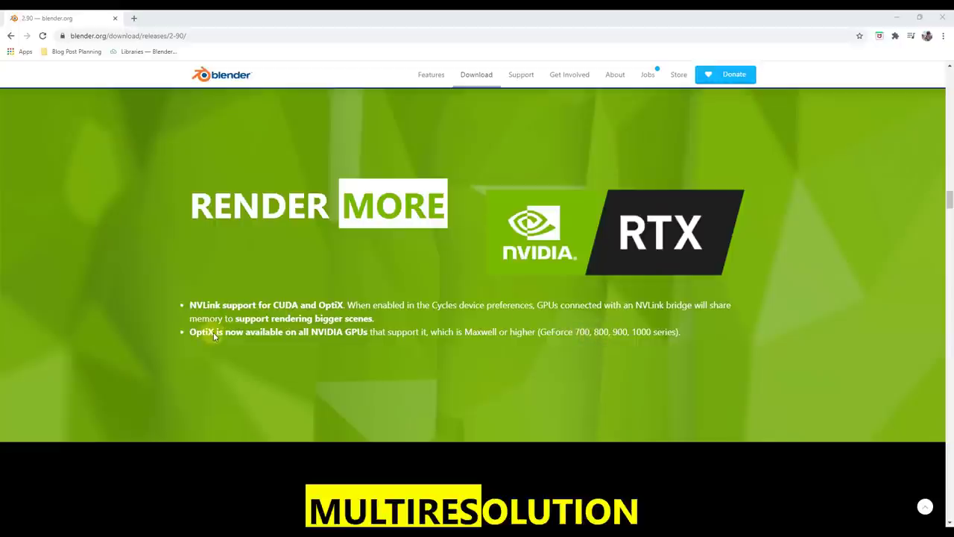
Step: Scroll the release notes past Cloth Filter and Better Pose Brush to the Extrude Manifold demo
{"action": "scroll", "coordinate": [443, 201], "scroll_direction": "down", "scroll_amount": 5}
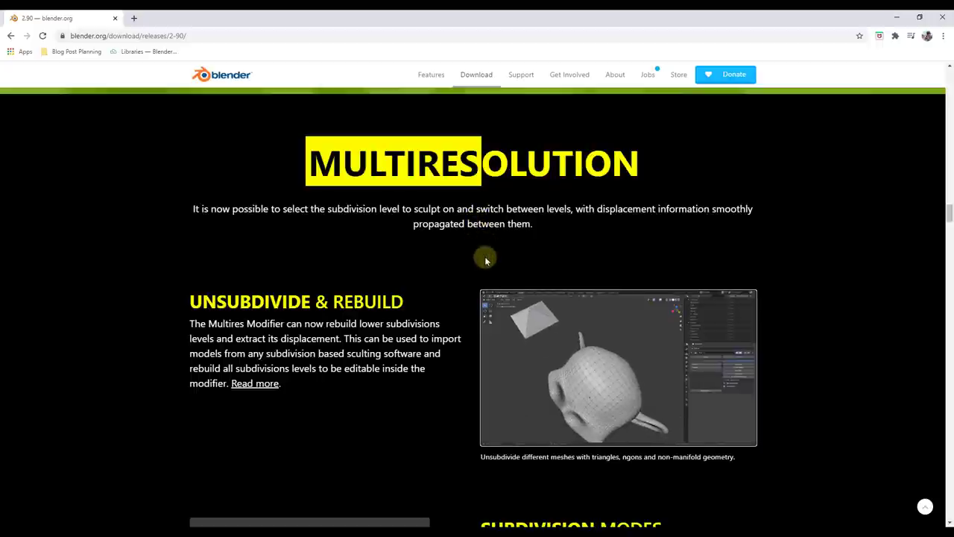
{"action": "scroll", "coordinate": [466, 273], "scroll_direction": "down", "scroll_amount": 2}
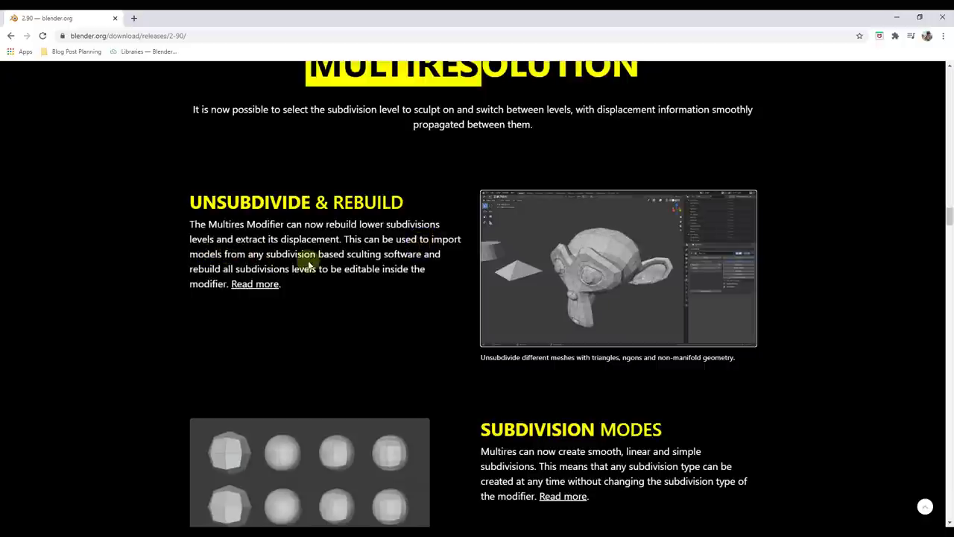
{"action": "scroll", "coordinate": [416, 258], "scroll_direction": "down", "scroll_amount": 1}
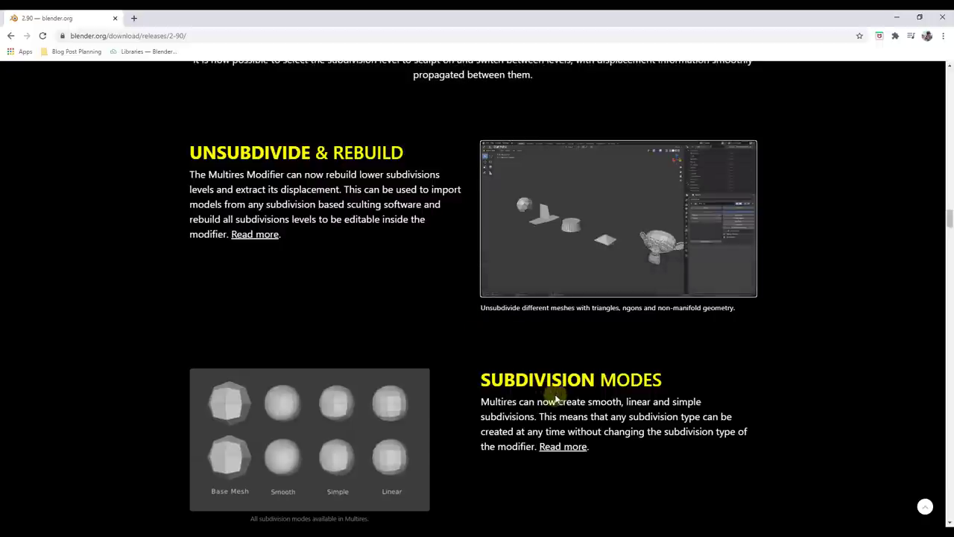
{"action": "scroll", "coordinate": [554, 396], "scroll_direction": "down", "scroll_amount": 8}
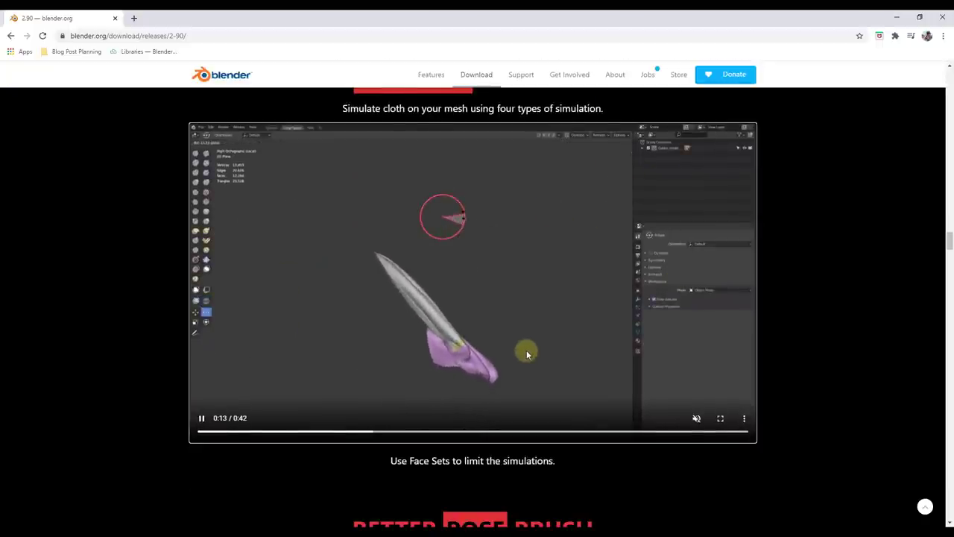
{"action": "scroll", "coordinate": [526, 351], "scroll_direction": "up", "scroll_amount": 1}
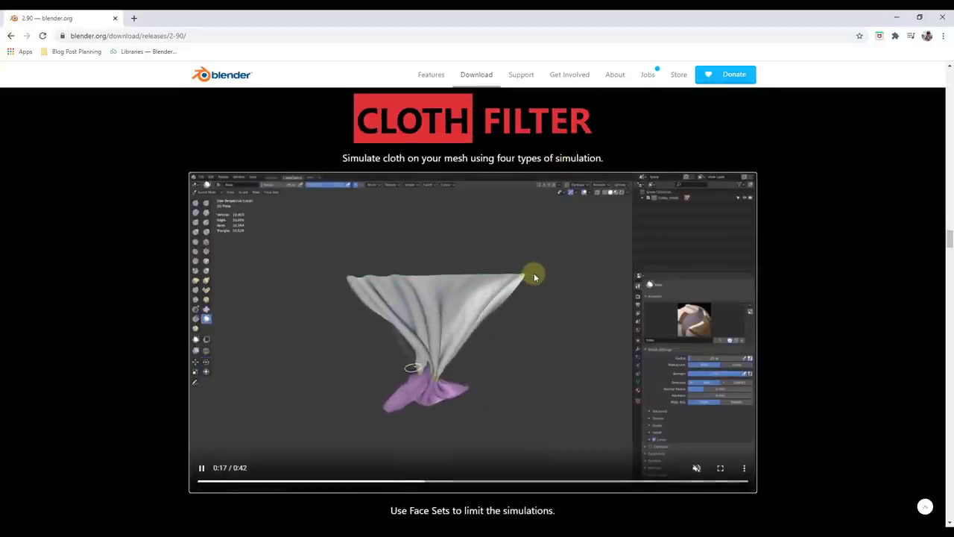
{"action": "scroll", "coordinate": [521, 275], "scroll_direction": "down", "scroll_amount": 1}
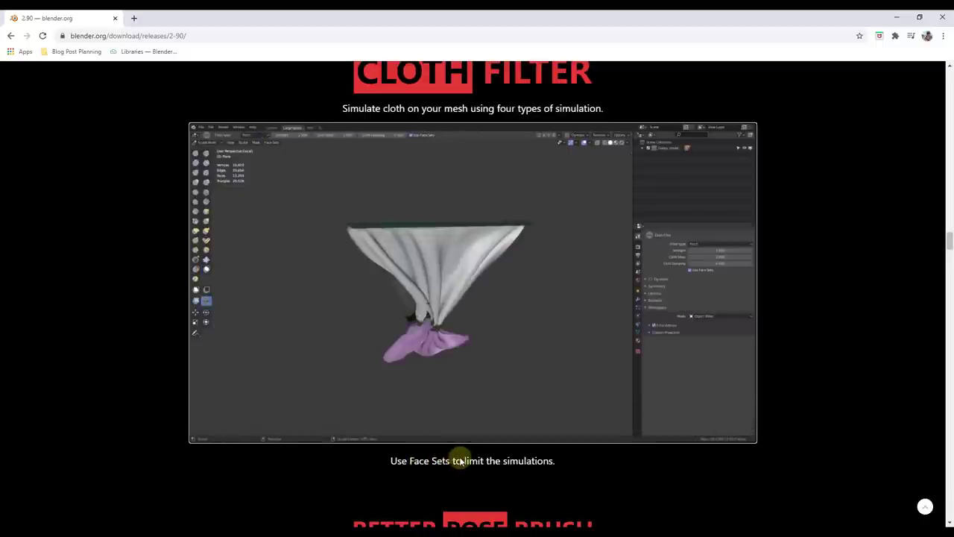
{"action": "mouse_move", "coordinate": [462, 440]}
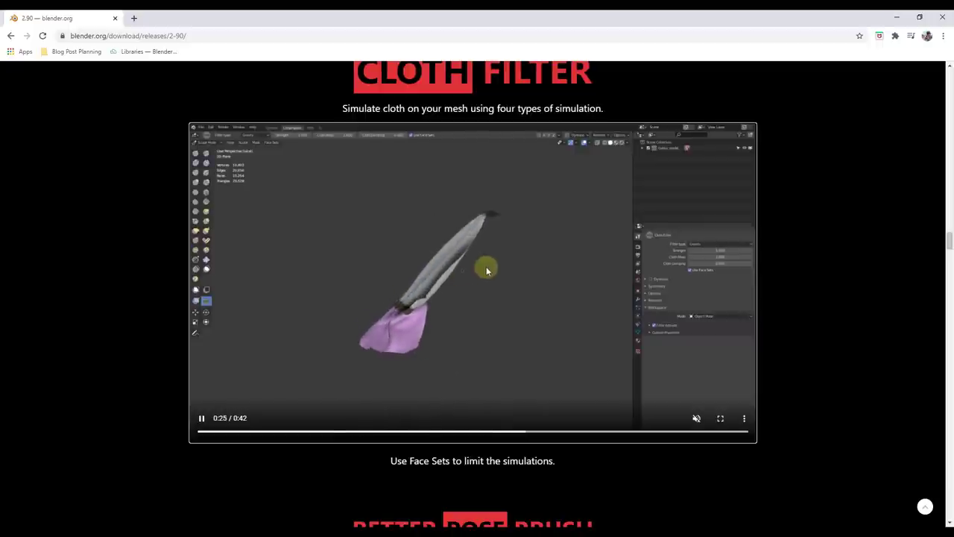
{"action": "scroll", "coordinate": [510, 279], "scroll_direction": "down", "scroll_amount": 3}
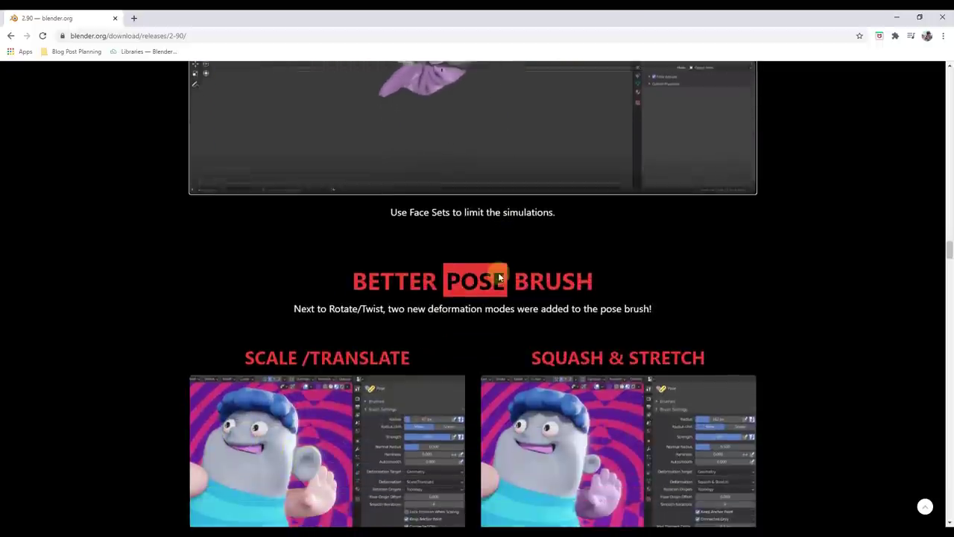
{"action": "scroll", "coordinate": [498, 272], "scroll_direction": "down", "scroll_amount": 2}
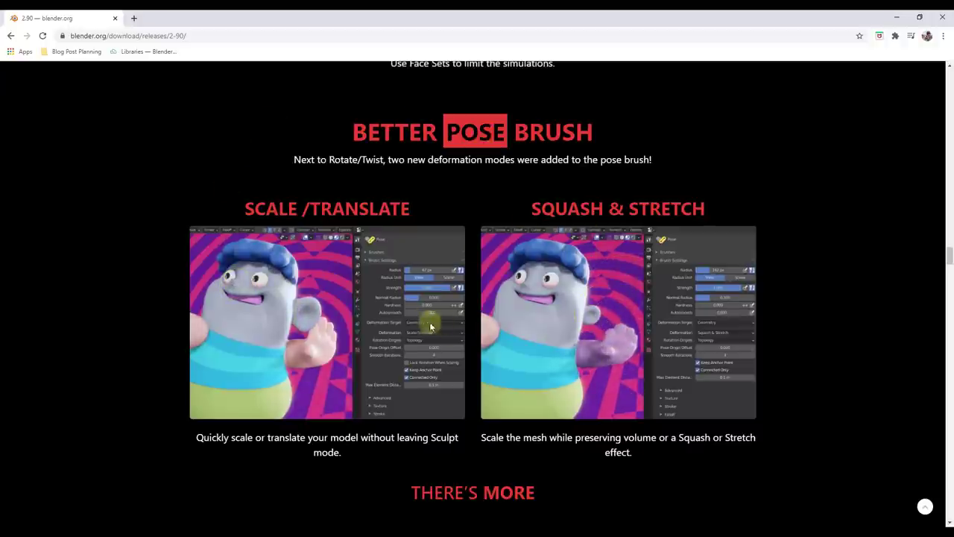
{"action": "scroll", "coordinate": [618, 329], "scroll_direction": "down", "scroll_amount": 8}
{"action": "scroll", "coordinate": [633, 224], "scroll_direction": "down", "scroll_amount": 3}
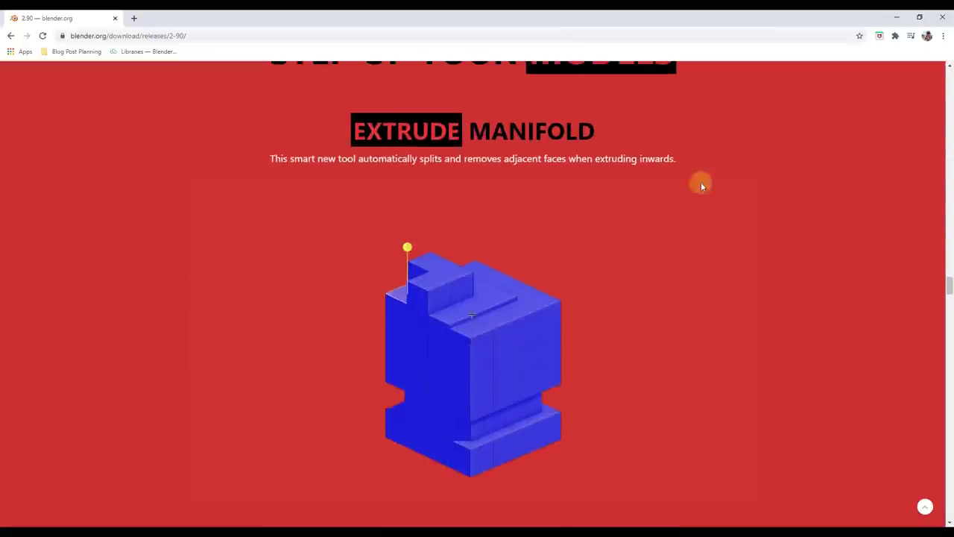
{"action": "scroll", "coordinate": [677, 166], "scroll_direction": "up", "scroll_amount": 1}
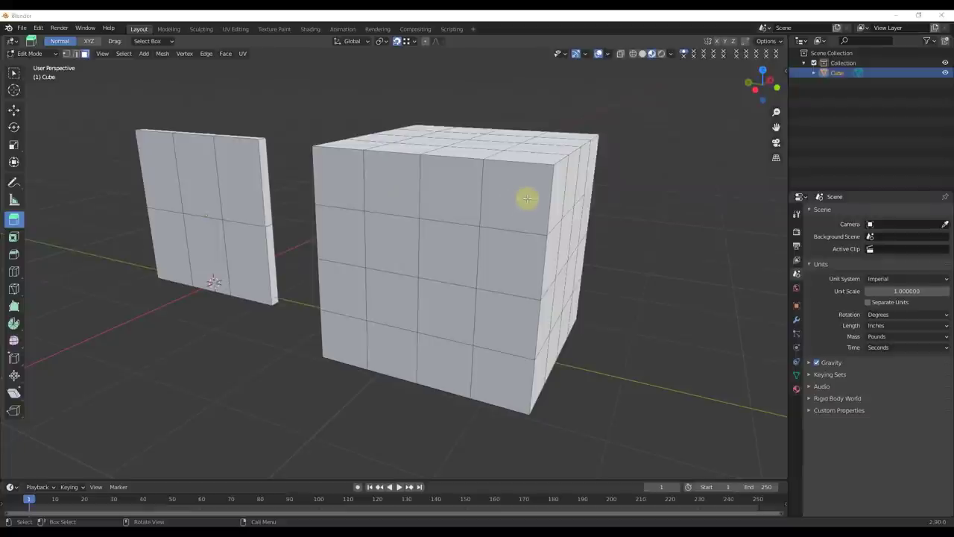
Step: Select an L-shaped group of four faces on the cube's top
{"action": "scroll", "coordinate": [379, 209], "scroll_direction": "down", "scroll_amount": 5}
{"action": "scroll", "coordinate": [382, 225], "scroll_direction": "up", "scroll_amount": 5}
{"action": "left_click", "coordinate": [430, 242]}
{"action": "scroll", "coordinate": [430, 242], "scroll_direction": "down", "scroll_amount": 3}
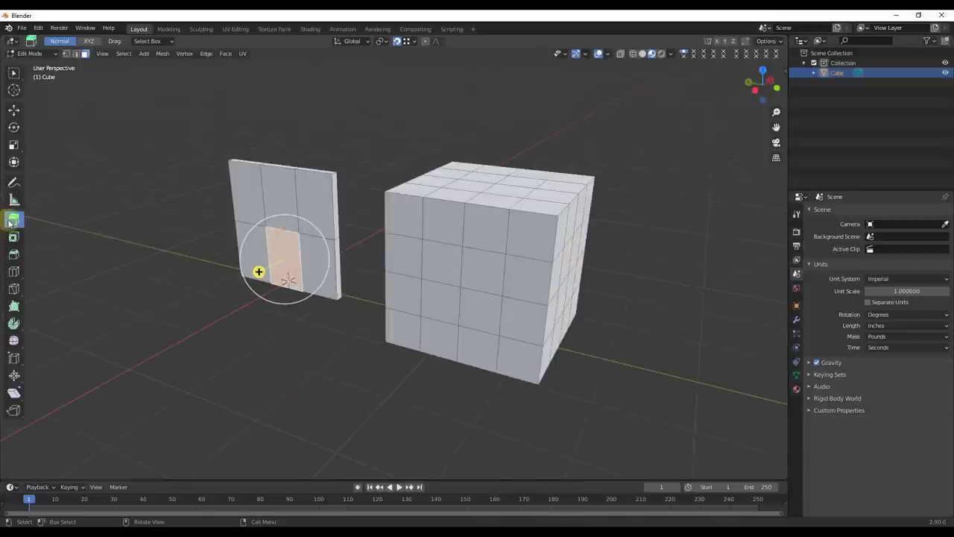
{"action": "left_click", "coordinate": [486, 199]}
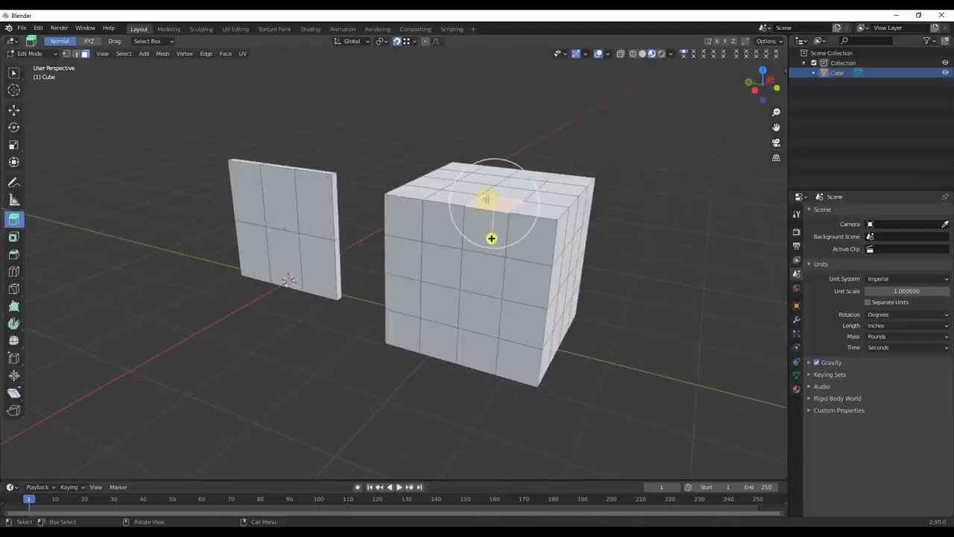
{"action": "left_click", "coordinate": [543, 204], "text": "shift"}
{"action": "left_click", "coordinate": [555, 202], "text": "shift"}
{"action": "left_click", "coordinate": [571, 195], "text": "shift"}
{"action": "scroll", "coordinate": [419, 231], "scroll_direction": "up", "scroll_amount": 5}
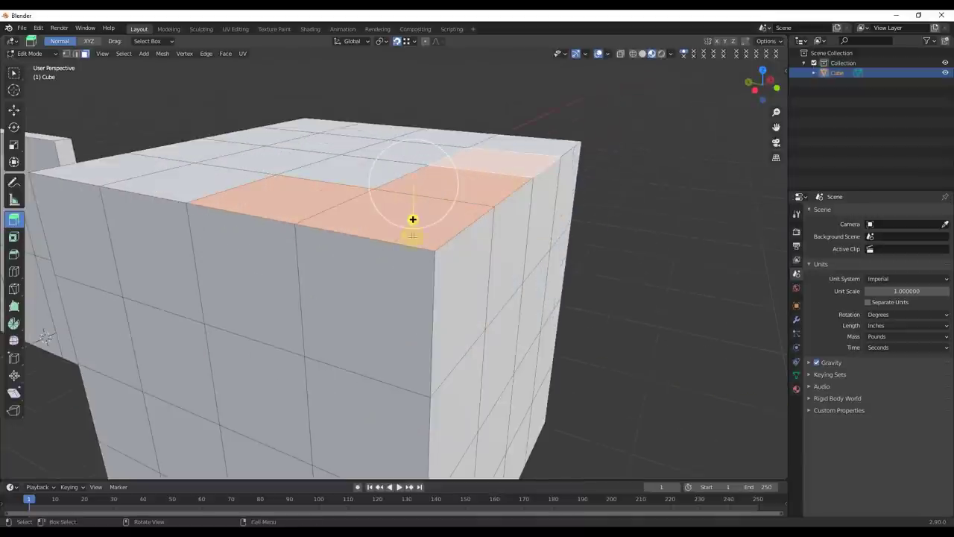
Step: Replace a plain extrusion with an Extrude Manifold push sinking the L-shaped faces into the cube
{"action": "left_click_drag", "start_coordinate": [419, 231], "coordinate": [416, 261]}
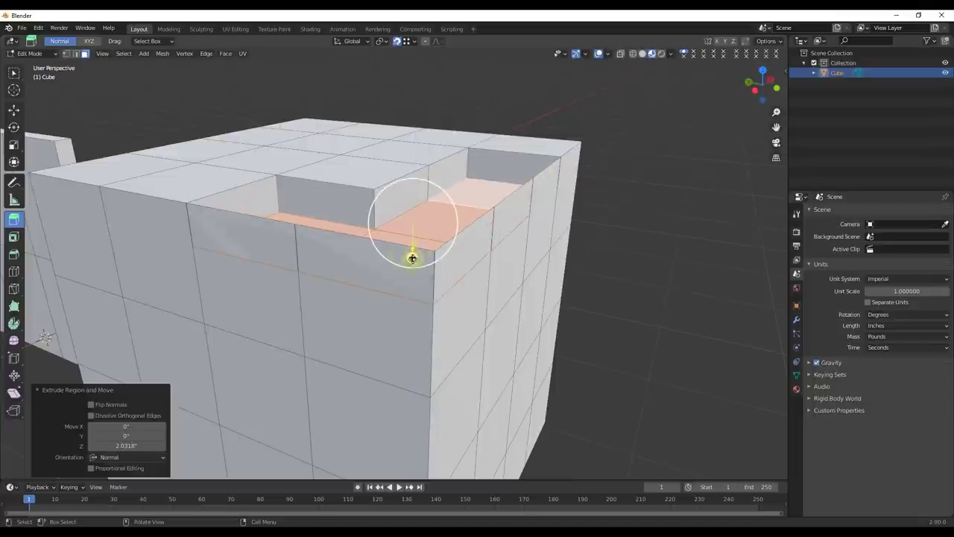
{"action": "scroll", "coordinate": [482, 205], "scroll_direction": "down", "scroll_amount": 4}
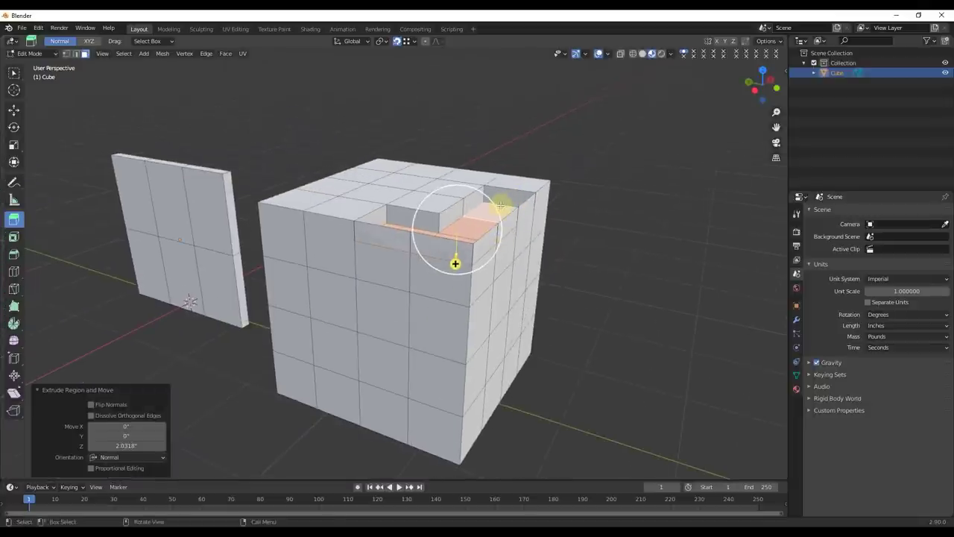
{"action": "key", "text": "ctrl+z"}
{"action": "left_click_drag", "start_coordinate": [19, 224], "coordinate": [64, 245]}
{"action": "left_click_drag", "start_coordinate": [453, 262], "coordinate": [495, 230]}
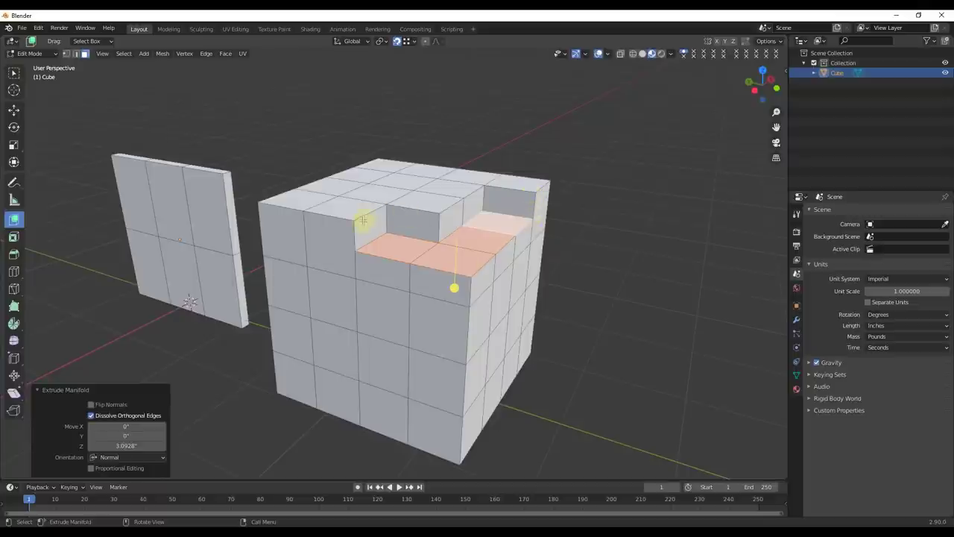
Step: Push a face bordering the notch inward to widen it sideways
{"action": "middle_click_drag", "start_coordinate": [362, 222], "coordinate": [332, 232]}
{"action": "left_click", "coordinate": [337, 233]}
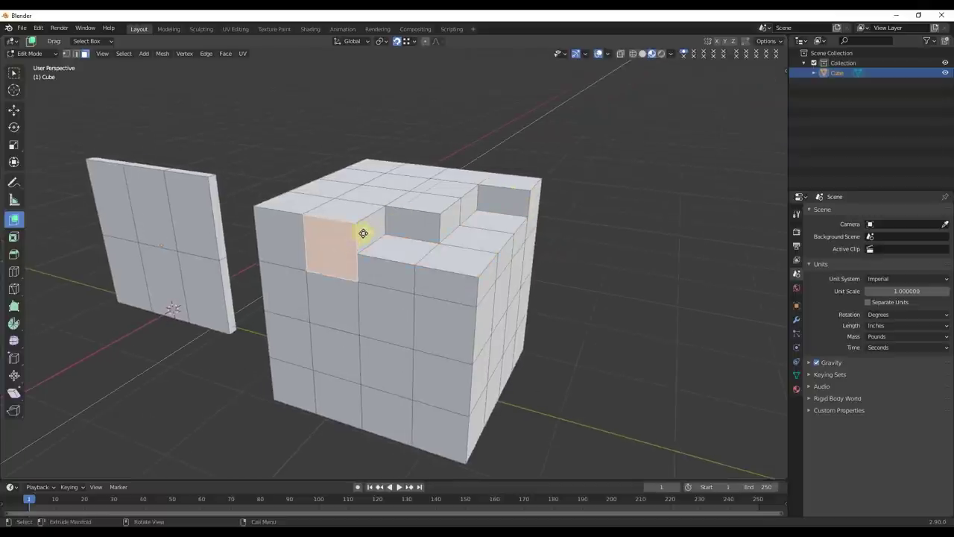
{"action": "left_click_drag", "start_coordinate": [363, 233], "coordinate": [314, 215]}
Step: Push the wall's bottom-middle face inward with Extrude Manifold, then delete that face to open a doorway
{"action": "middle_click_drag", "start_coordinate": [314, 215], "coordinate": [484, 175]}
{"action": "scroll", "coordinate": [564, 201], "scroll_direction": "down", "scroll_amount": 2}
{"action": "scroll", "coordinate": [287, 280], "scroll_direction": "up", "scroll_amount": 4}
{"action": "left_click", "coordinate": [283, 282]}
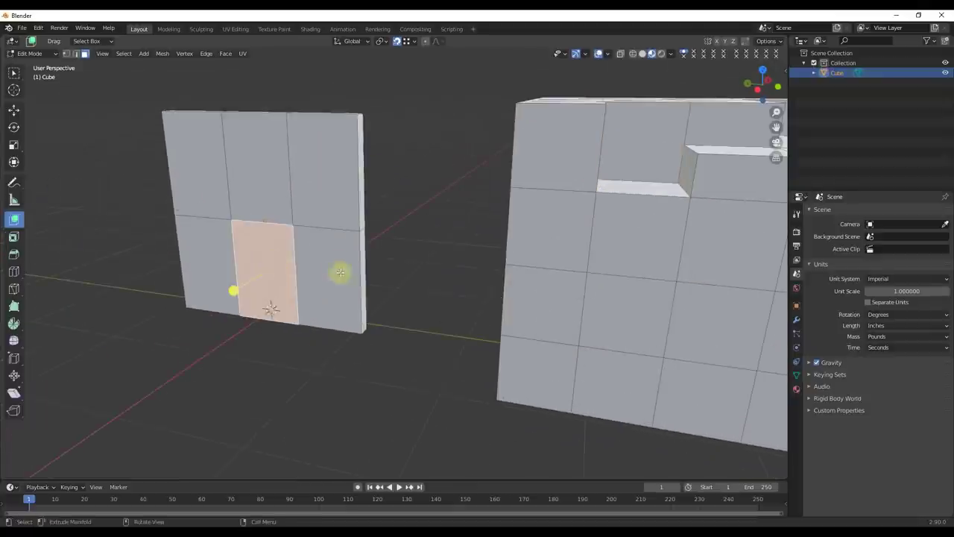
{"action": "scroll", "coordinate": [337, 264], "scroll_direction": "up", "scroll_amount": 4}
{"action": "scroll", "coordinate": [498, 334], "scroll_direction": "down", "scroll_amount": 3}
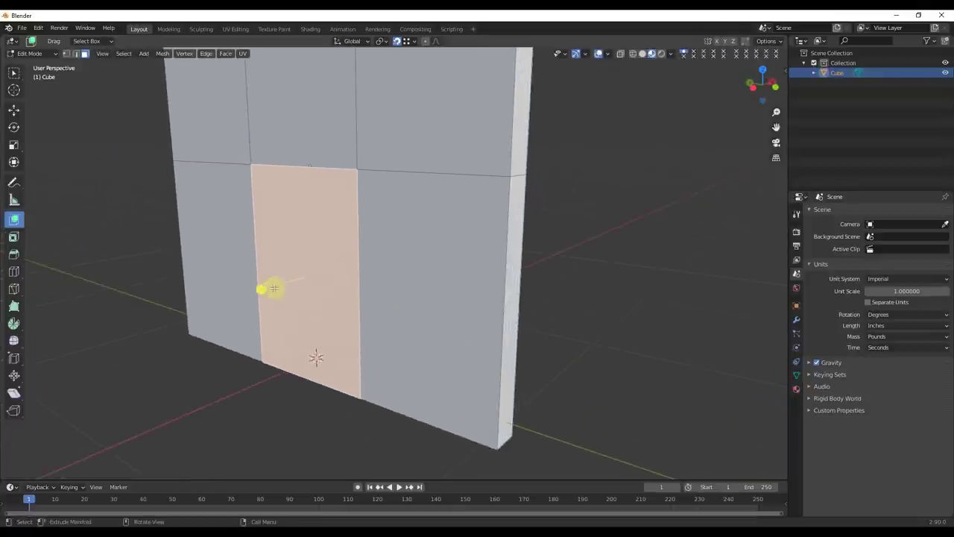
{"action": "left_click_drag", "start_coordinate": [256, 285], "coordinate": [475, 402]}
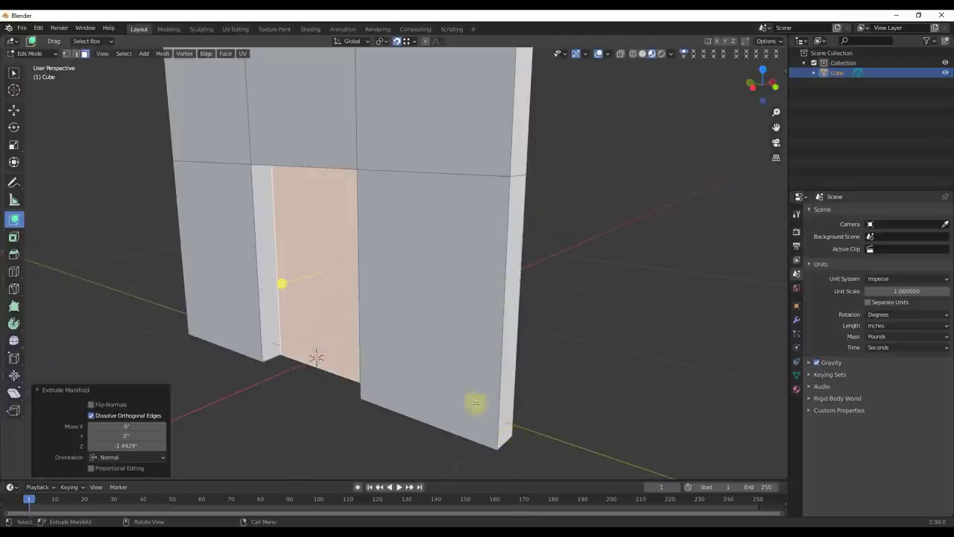
{"action": "key", "text": "x"}
{"action": "left_click", "coordinate": [301, 251]}
{"action": "middle_click_drag", "start_coordinate": [306, 251], "coordinate": [485, 239]}
{"action": "scroll", "coordinate": [490, 233], "scroll_direction": "up", "scroll_amount": 2}
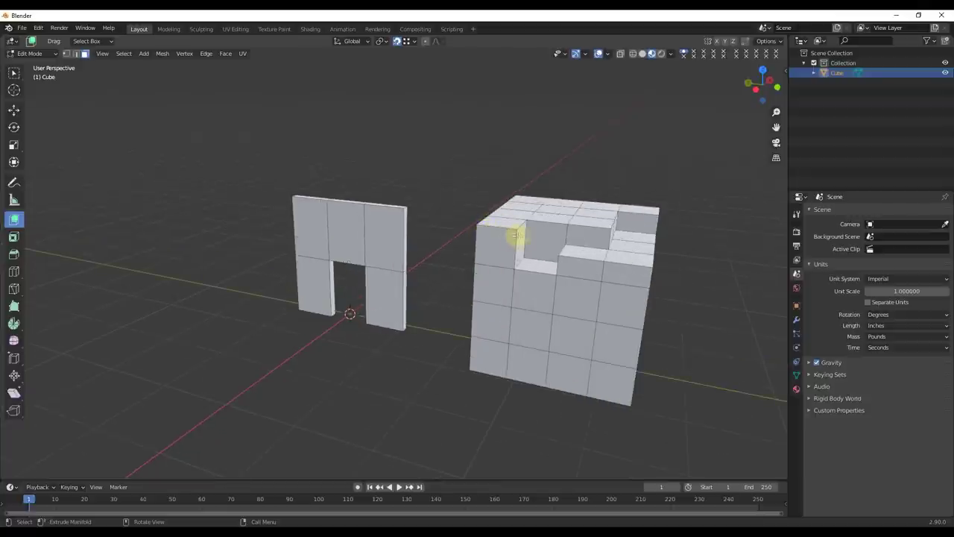
{"action": "middle_click_drag", "start_coordinate": [560, 280], "coordinate": [570, 256]}
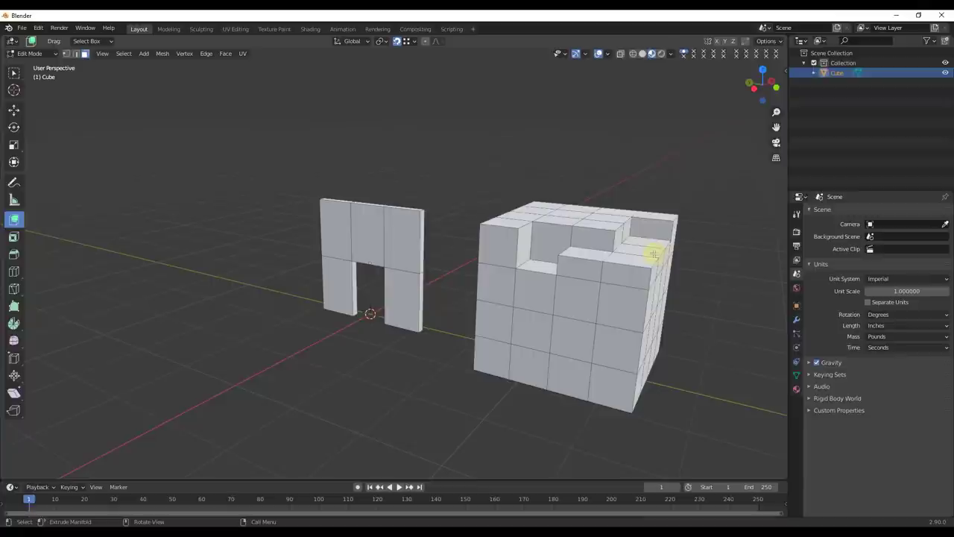
{"action": "scroll", "coordinate": [388, 298], "scroll_direction": "up", "scroll_amount": 4}
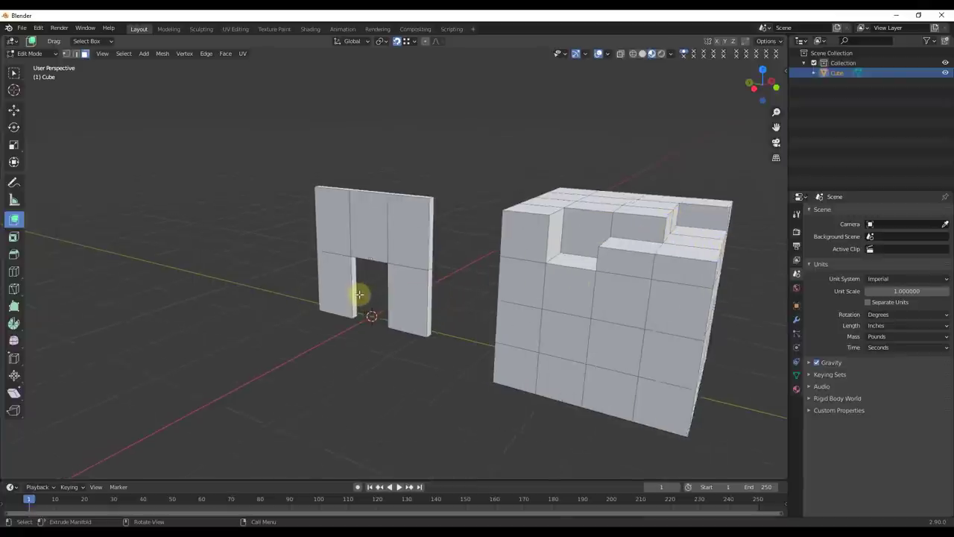
{"action": "scroll", "coordinate": [367, 276], "scroll_direction": "down", "scroll_amount": 4}
{"action": "scroll", "coordinate": [368, 276], "scroll_direction": "up", "scroll_amount": 4}
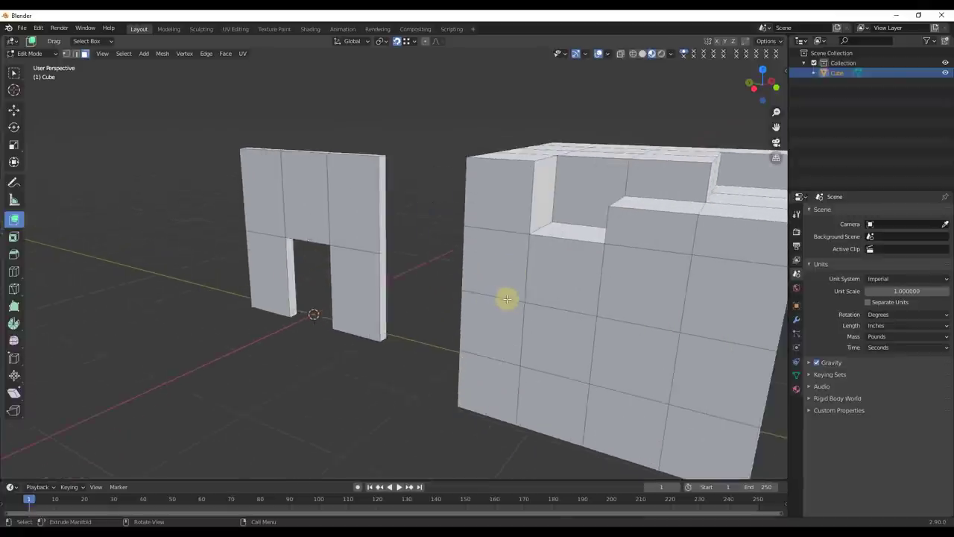
{"action": "scroll", "coordinate": [507, 300], "scroll_direction": "down", "scroll_amount": 5}
{"action": "scroll", "coordinate": [492, 271], "scroll_direction": "up", "scroll_amount": 1}
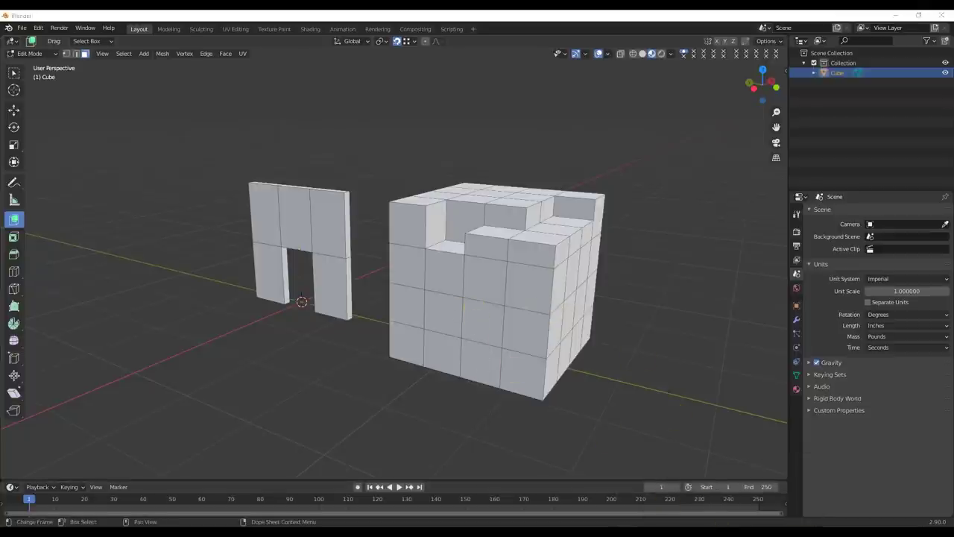
Step: Back in the browser, scroll past Keep Your Normals and Ocean Spray to Better UV
{"action": "key", "text": "alt+Tab"}
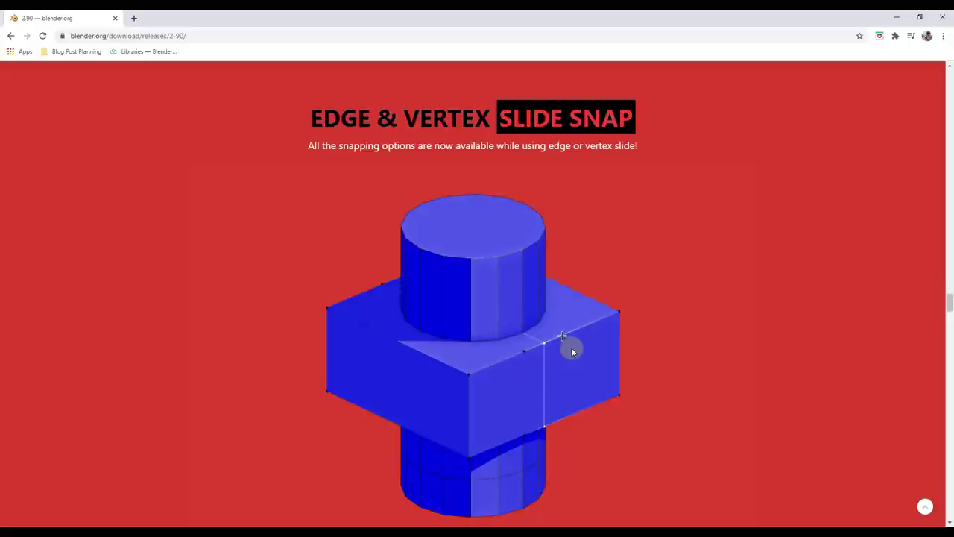
{"action": "scroll", "coordinate": [463, 325], "scroll_direction": "down", "scroll_amount": 6}
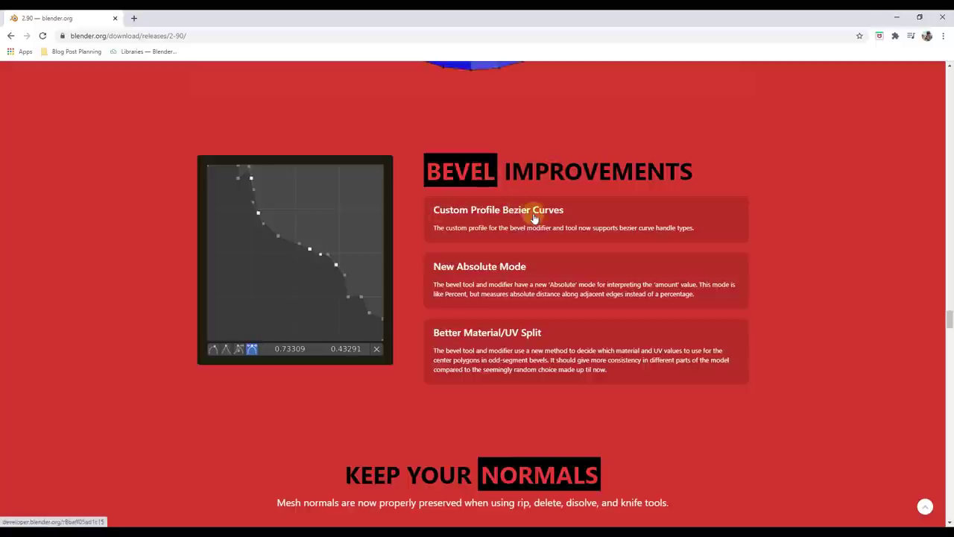
{"action": "scroll", "coordinate": [156, 197], "scroll_direction": "down", "scroll_amount": 5}
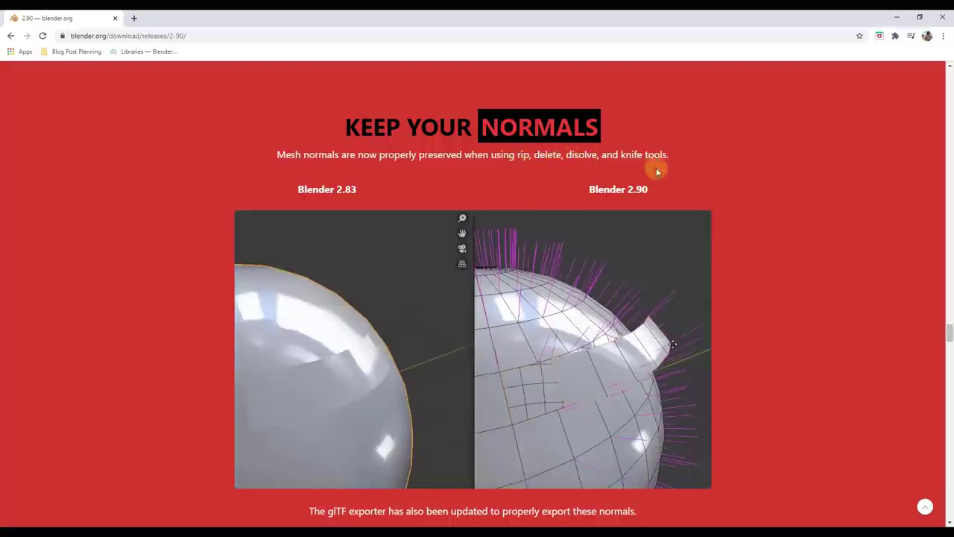
{"action": "scroll", "coordinate": [649, 328], "scroll_direction": "down", "scroll_amount": 10}
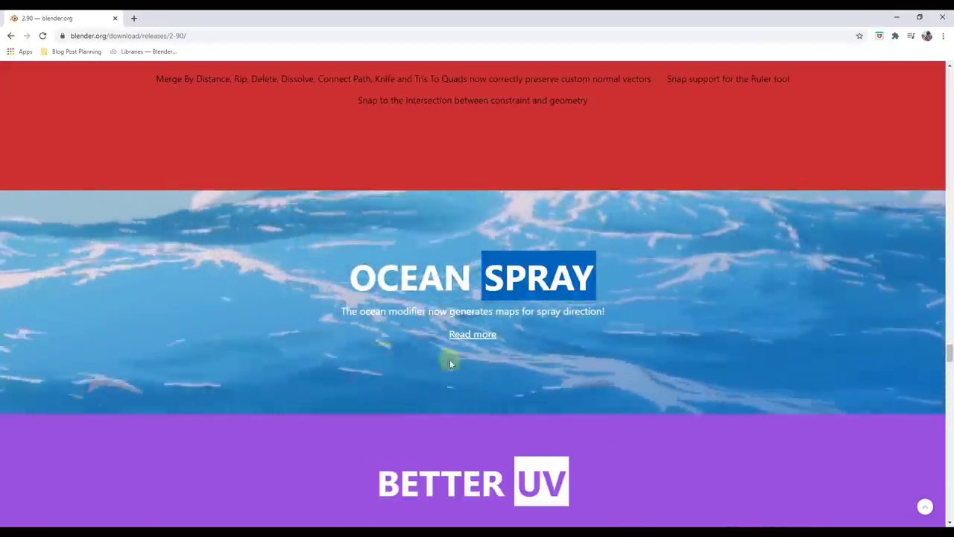
{"action": "scroll", "coordinate": [577, 280], "scroll_direction": "down", "scroll_amount": 4}
{"action": "scroll", "coordinate": [619, 194], "scroll_direction": "down", "scroll_amount": 1}
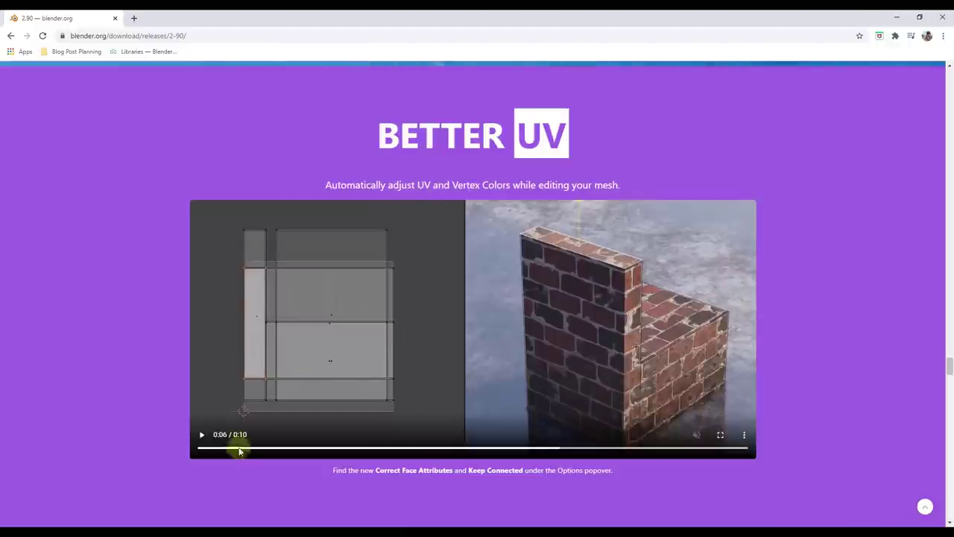
Step: Play and pause the Better UV demo video, then scroll down to the UV tool demos
{"action": "left_click", "coordinate": [201, 435]}
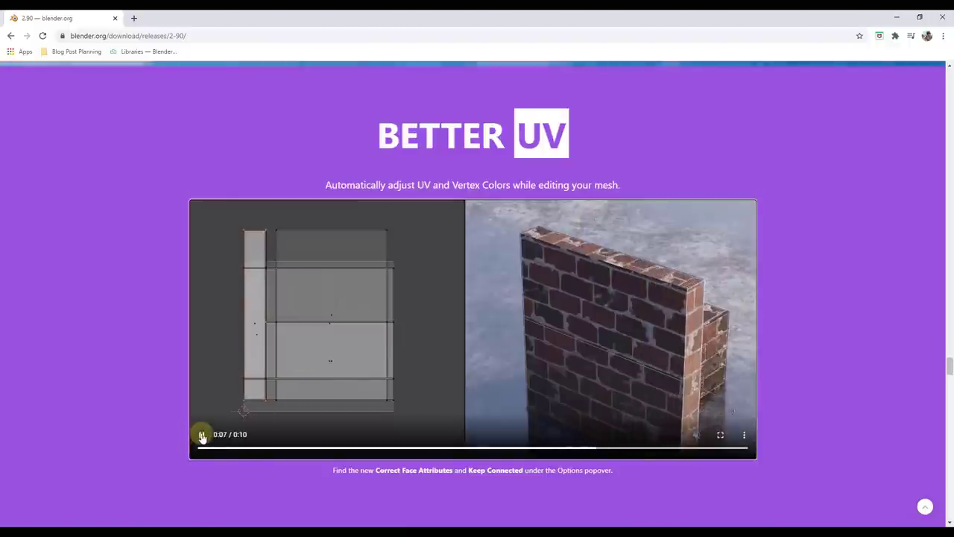
{"action": "left_click", "coordinate": [201, 436]}
{"action": "scroll", "coordinate": [448, 336], "scroll_direction": "down", "scroll_amount": 3}
{"action": "scroll", "coordinate": [480, 314], "scroll_direction": "down", "scroll_amount": 2}
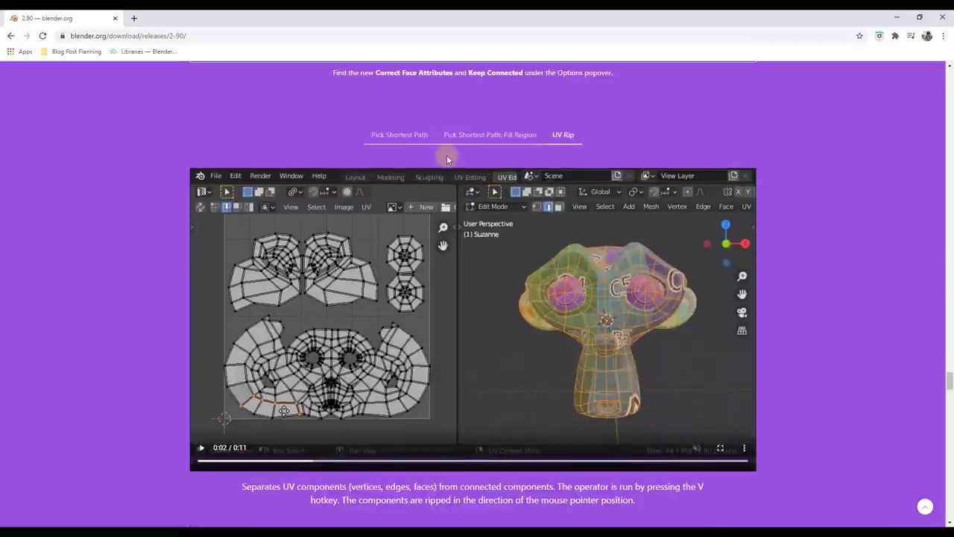
{"action": "scroll", "coordinate": [403, 144], "scroll_direction": "down", "scroll_amount": 1}
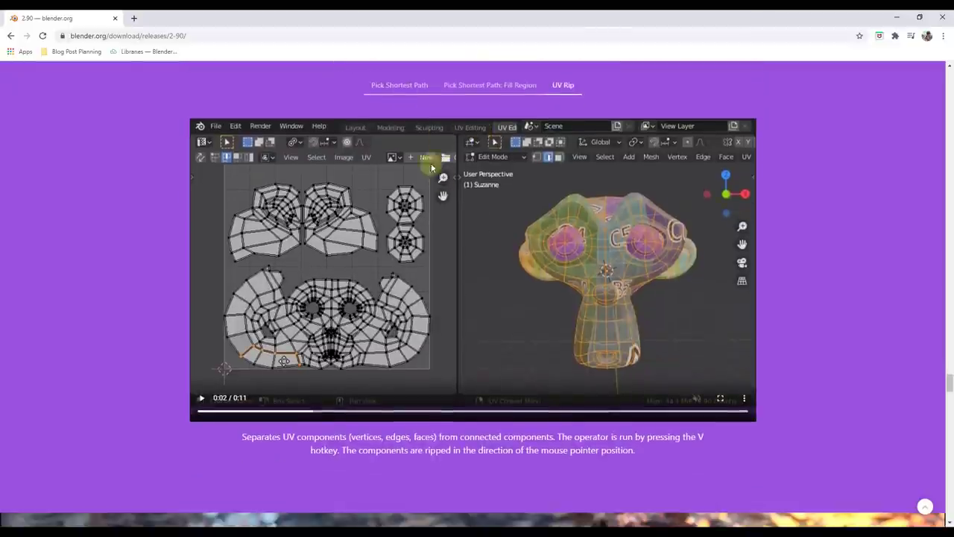
Step: Cycle through the Pick Shortest Path, Fill Region and UV Rip demos, ending on Pick Shortest Path
{"action": "left_click", "coordinate": [381, 85]}
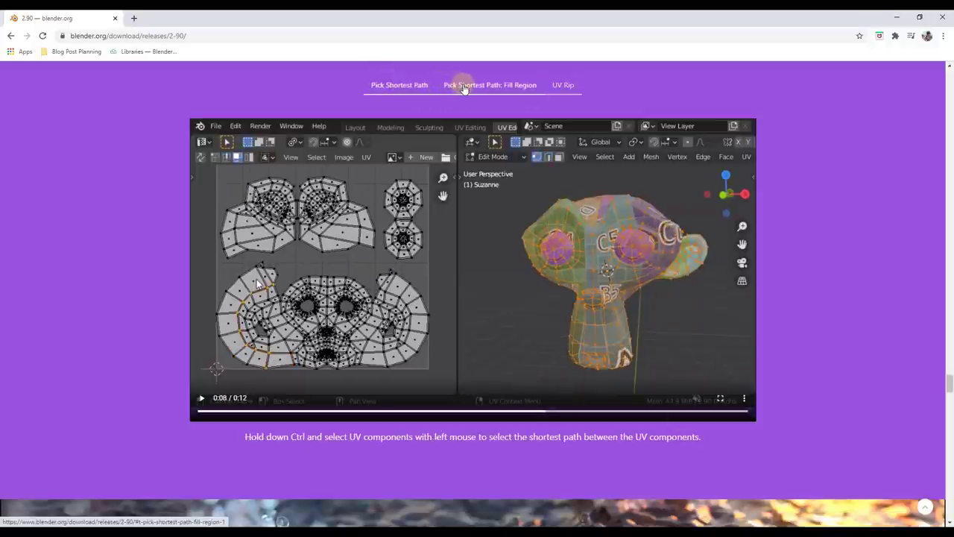
{"action": "left_click", "coordinate": [463, 86]}
{"action": "left_click", "coordinate": [565, 86]}
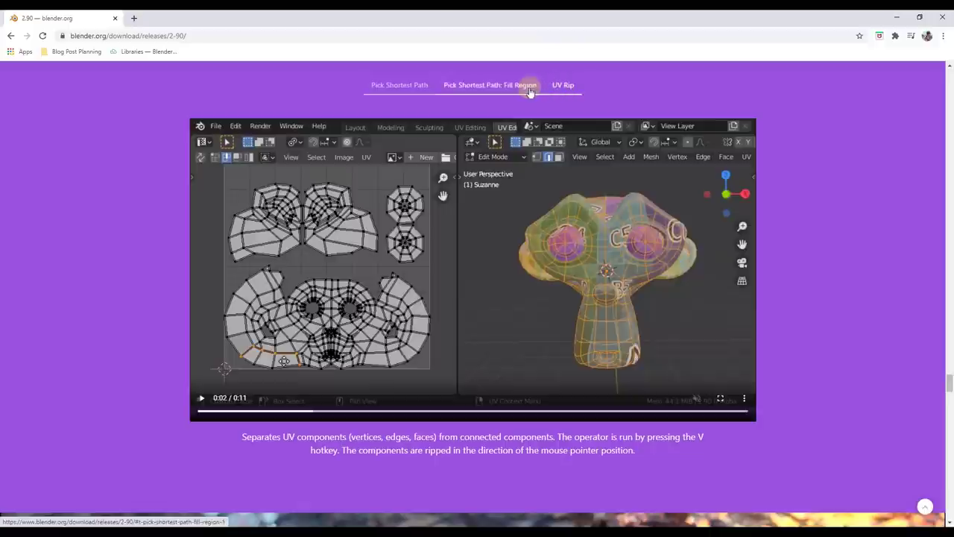
{"action": "left_click", "coordinate": [408, 86]}
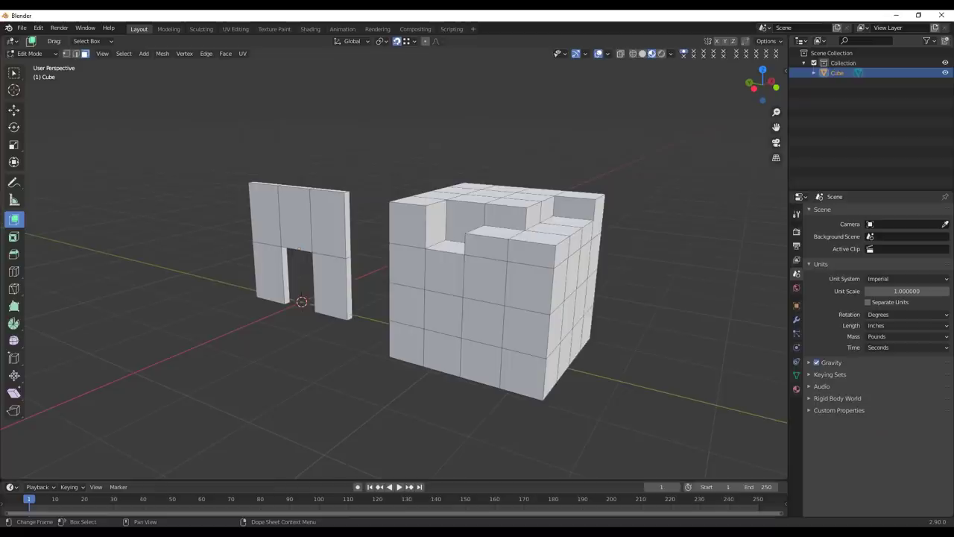
Step: Return to Object Mode and add a Suzanne monkey mesh to the scene
{"action": "scroll", "coordinate": [315, 202], "scroll_direction": "down", "scroll_amount": 5}
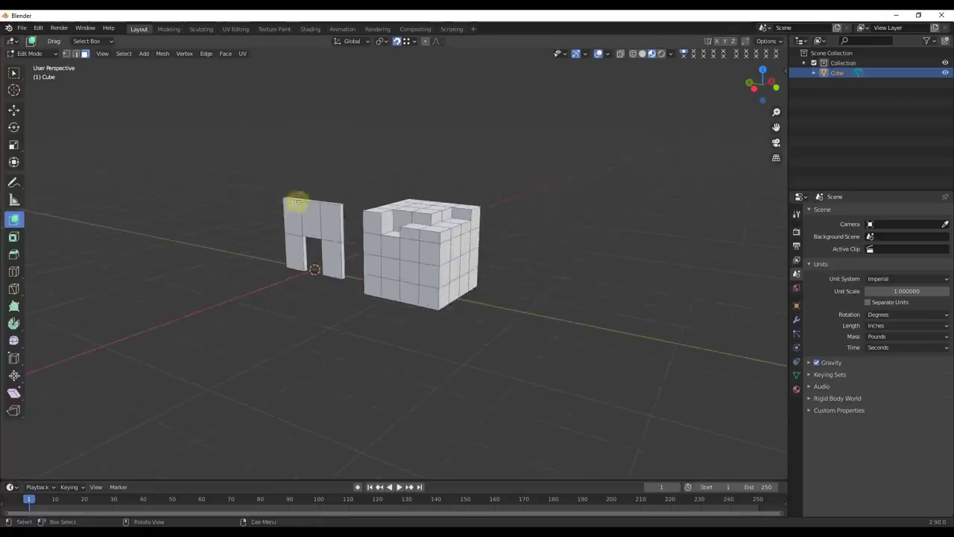
{"action": "key", "text": "Tab"}
{"action": "key", "text": "shift+a"}
{"action": "mouse_move", "coordinate": [523, 274]}
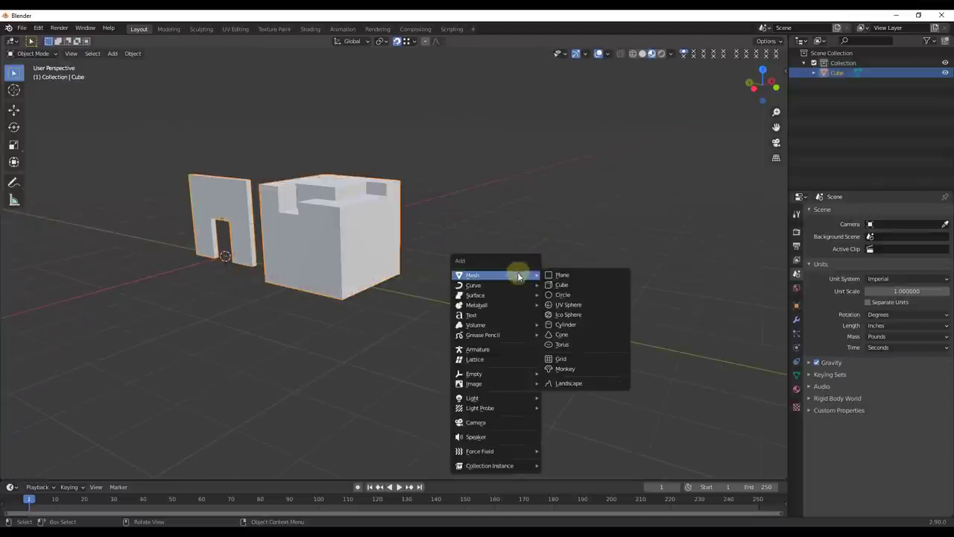
{"action": "left_click", "coordinate": [565, 369]}
Step: Move the monkey along the Y axis and frame it in the view
{"action": "key", "text": "g"}
{"action": "key", "text": "y"}
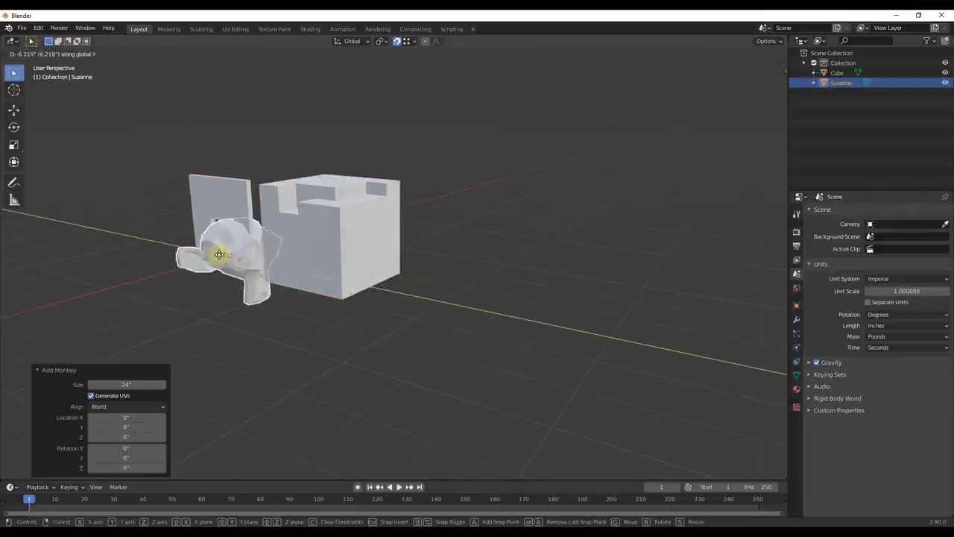
{"action": "left_click", "coordinate": [509, 308]}
{"action": "middle_click_drag", "start_coordinate": [509, 305], "coordinate": [505, 385]}
{"action": "key", "text": "KP_Decimal"}
Step: Switch to the UV Editing workspace and zoom in on the UV layout
{"action": "left_click", "coordinate": [235, 28]}
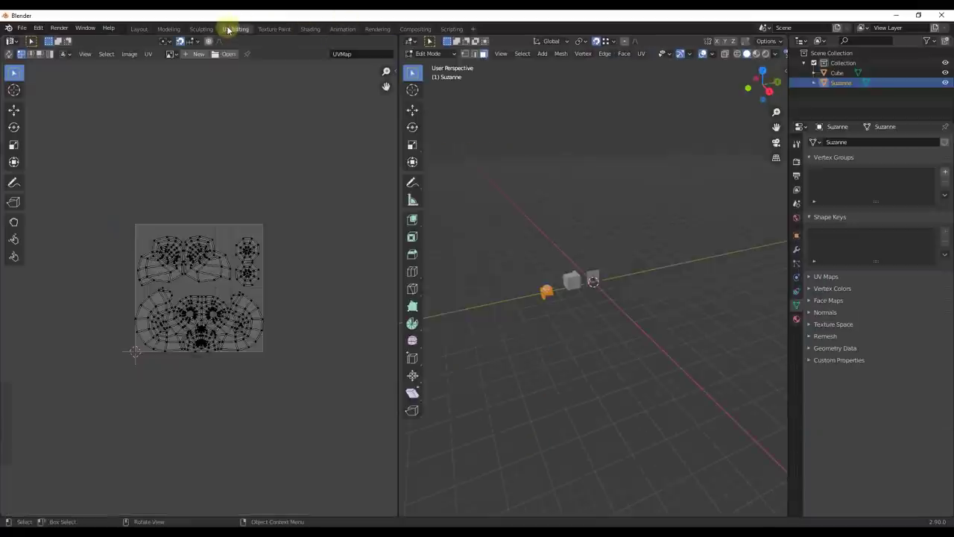
{"action": "middle_click_drag", "start_coordinate": [618, 358], "coordinate": [658, 243]}
{"action": "scroll", "coordinate": [505, 267], "scroll_direction": "up", "scroll_amount": 5}
{"action": "scroll", "coordinate": [134, 271], "scroll_direction": "up", "scroll_amount": 6}
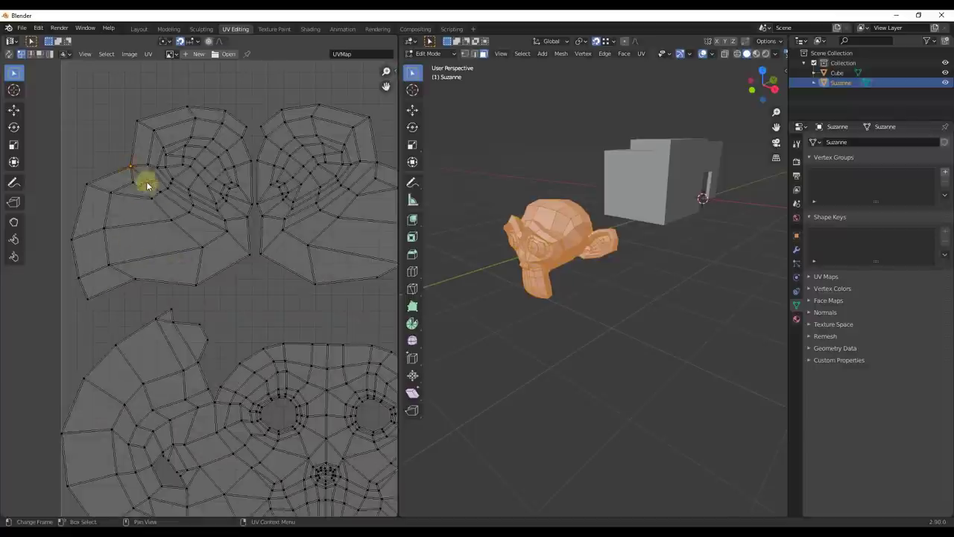
Step: Pick shortest vertex paths between UV vertices, including one on the lower island
{"action": "left_click", "coordinate": [197, 287], "text": "ctrl"}
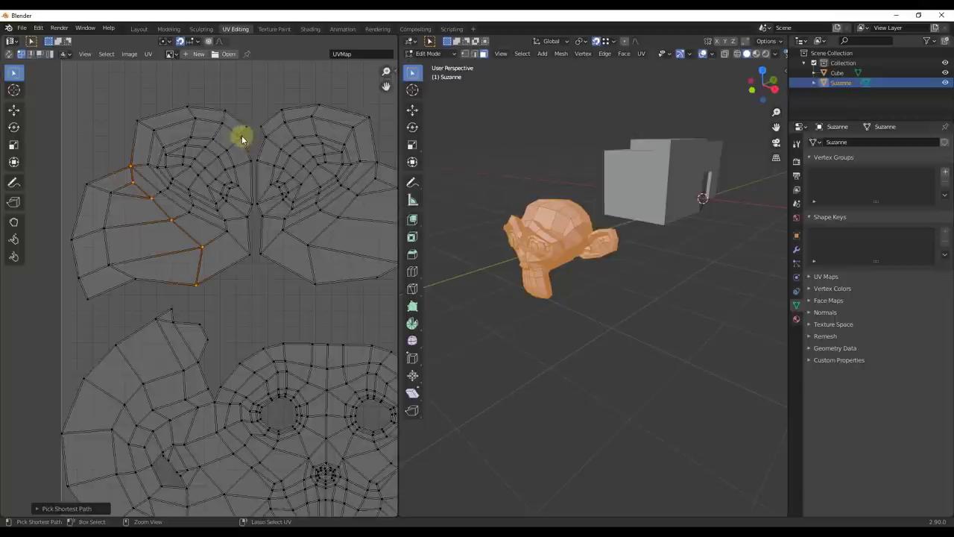
{"action": "scroll", "coordinate": [175, 311], "scroll_direction": "left", "scroll_amount": 5, "text": "ctrl"}
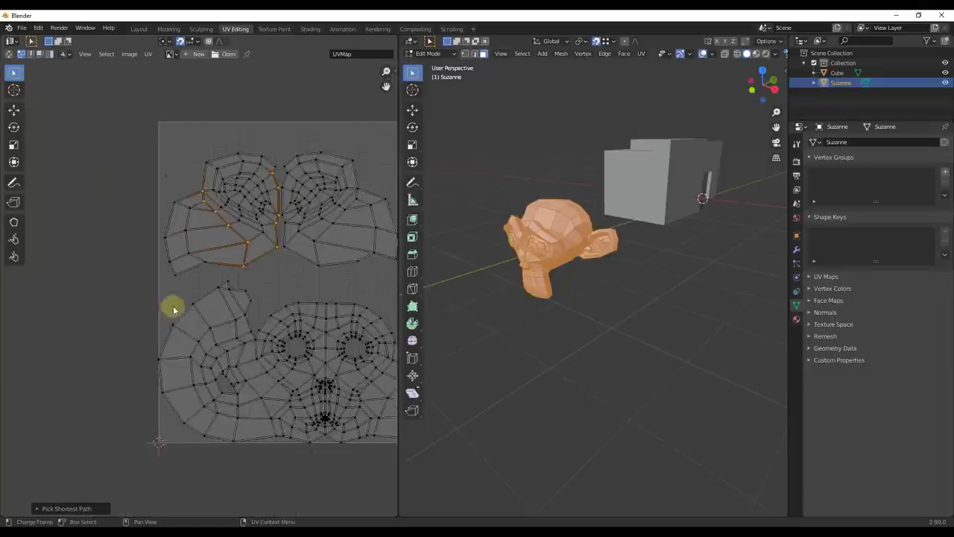
{"action": "key", "text": "Home"}
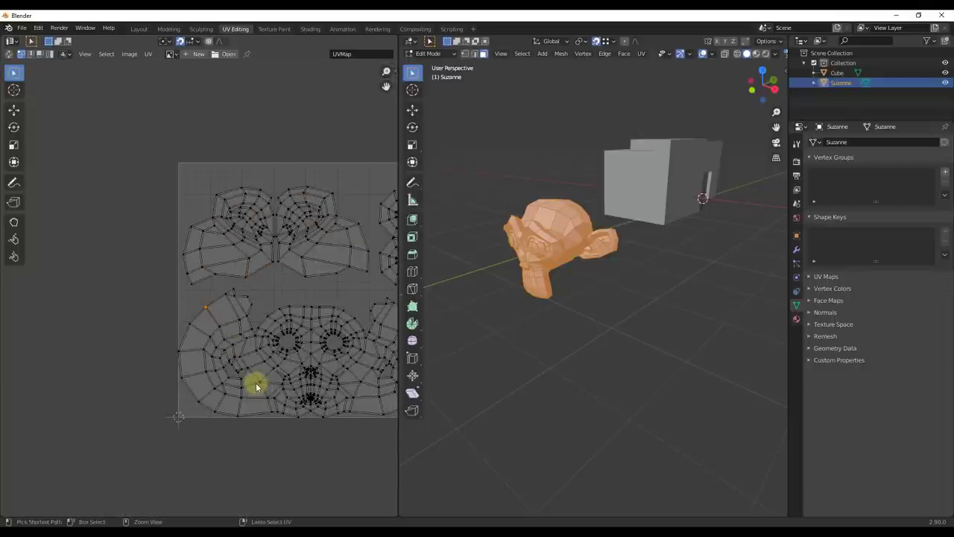
{"action": "left_click", "coordinate": [258, 383], "text": "ctrl"}
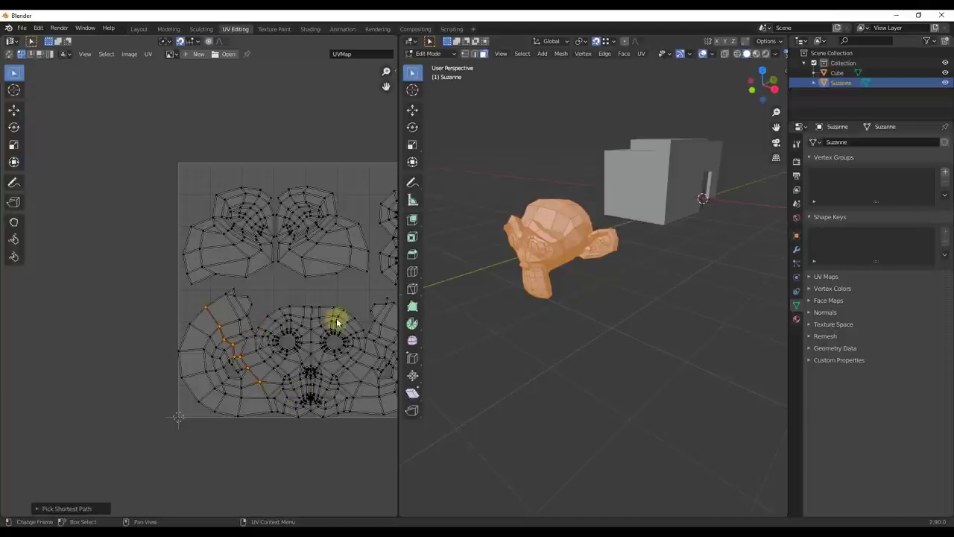
{"action": "scroll", "coordinate": [282, 352], "scroll_direction": "up", "scroll_amount": 2}
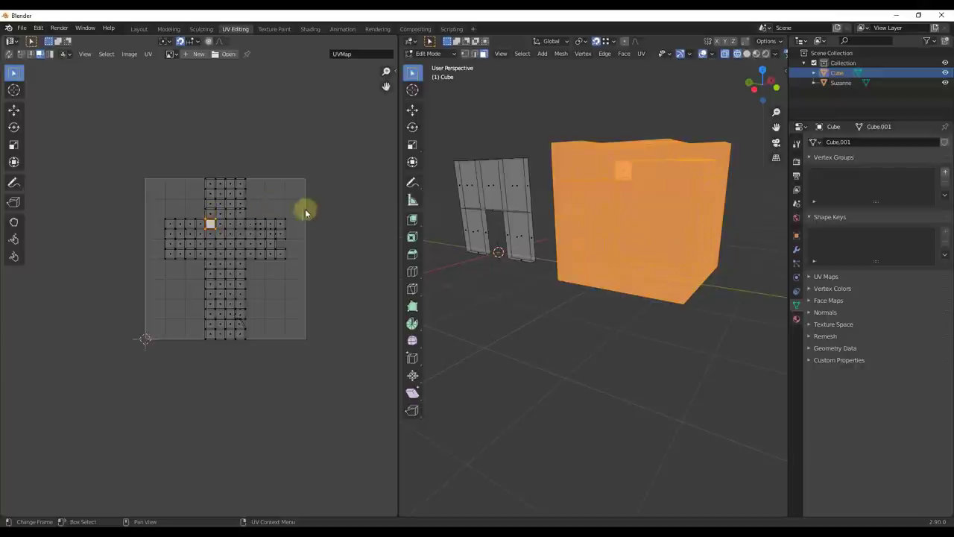
Step: Select a diagonal path of UV faces, then fill a 4x4 block between two corner faces
{"action": "scroll", "coordinate": [171, 238], "scroll_direction": "up", "scroll_amount": 1}
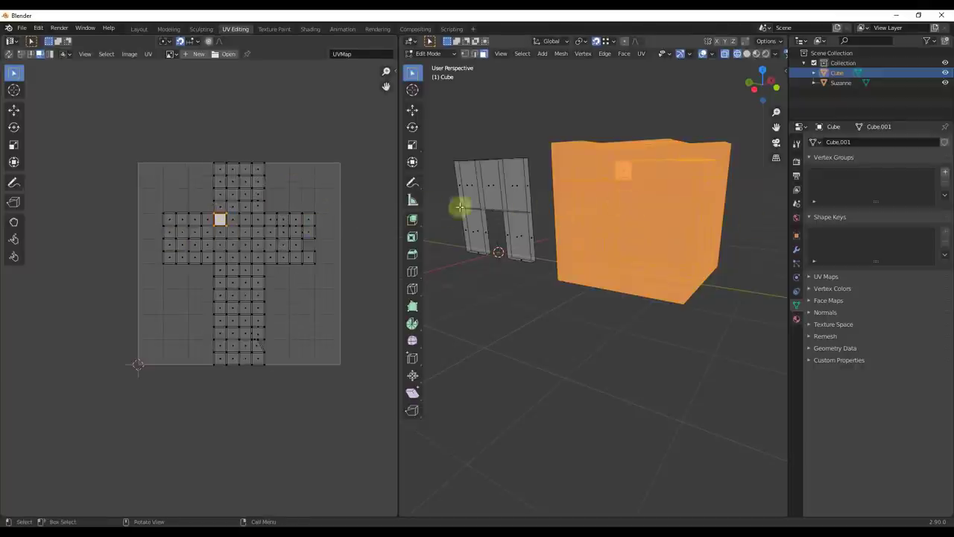
{"action": "scroll", "coordinate": [216, 219], "scroll_direction": "up", "scroll_amount": 3}
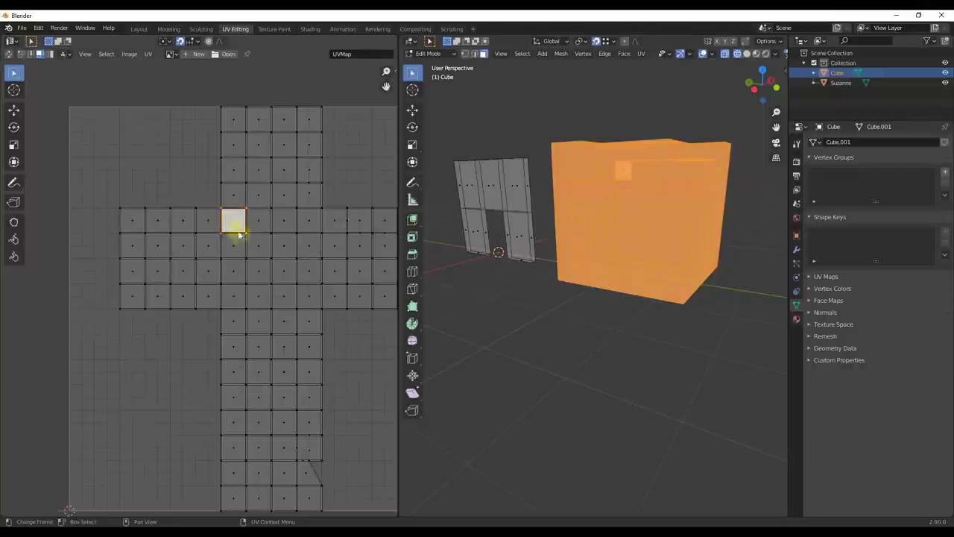
{"action": "left_click", "coordinate": [306, 302], "text": "ctrl"}
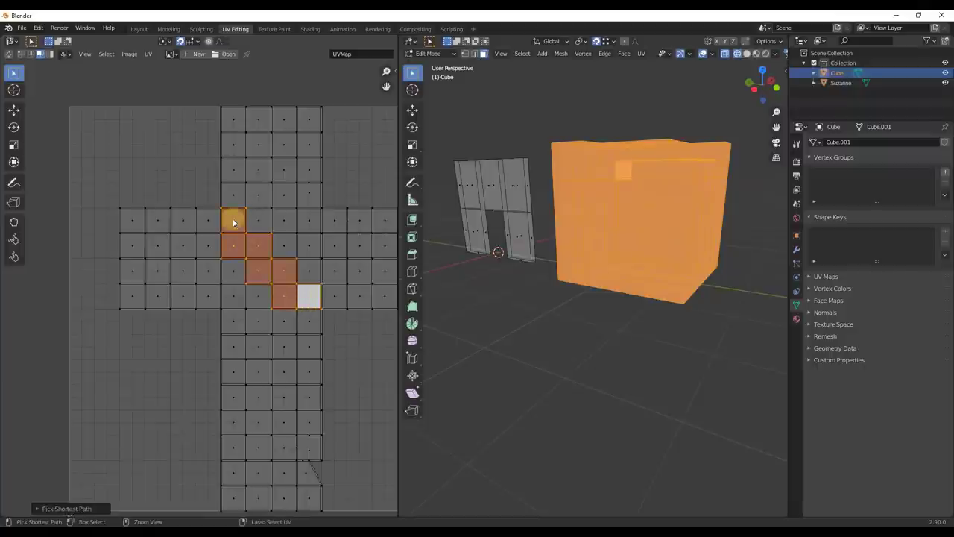
{"action": "left_click", "coordinate": [233, 222]}
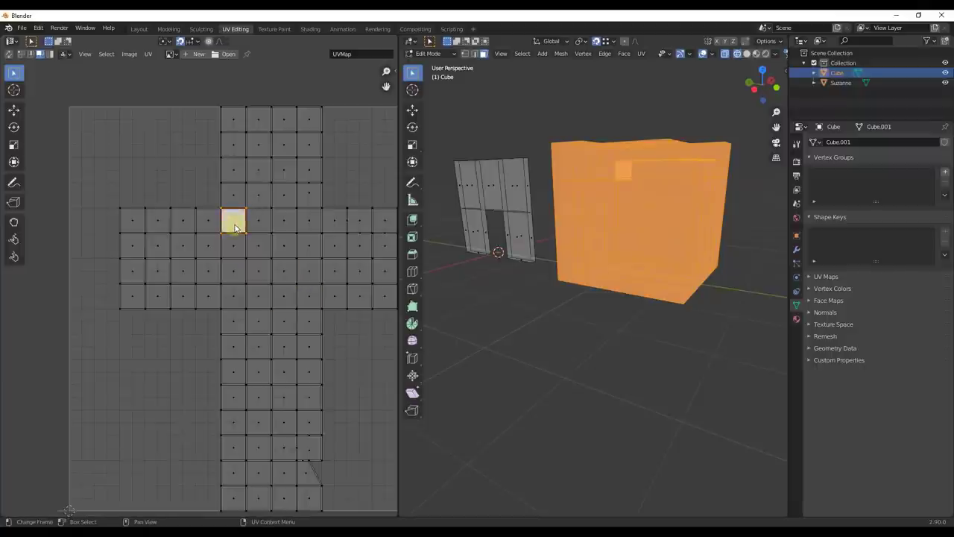
{"action": "left_click", "coordinate": [311, 298], "text": "ctrl"}
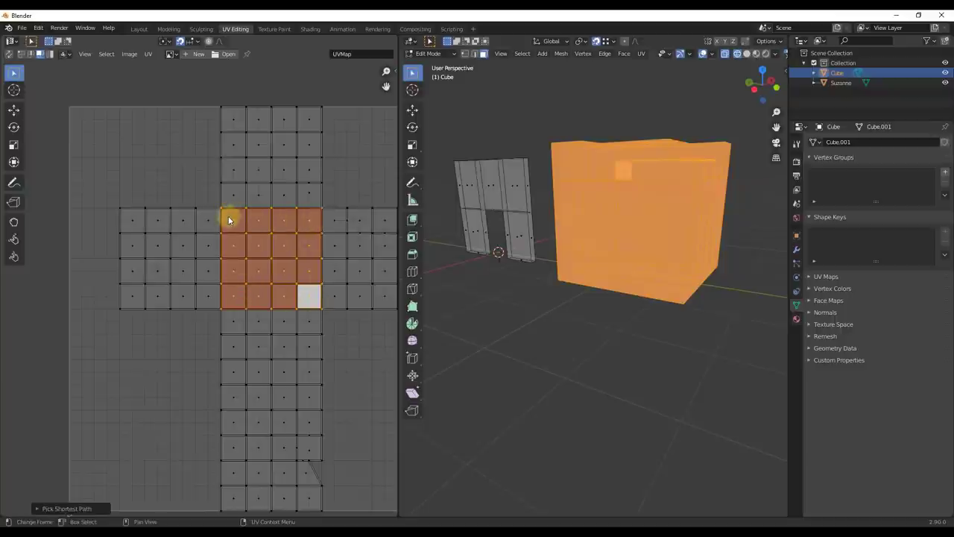
Step: Extend the shortest face path down the vertical strip to its bottom row
{"action": "scroll", "coordinate": [277, 265], "scroll_direction": "down", "scroll_amount": 3}
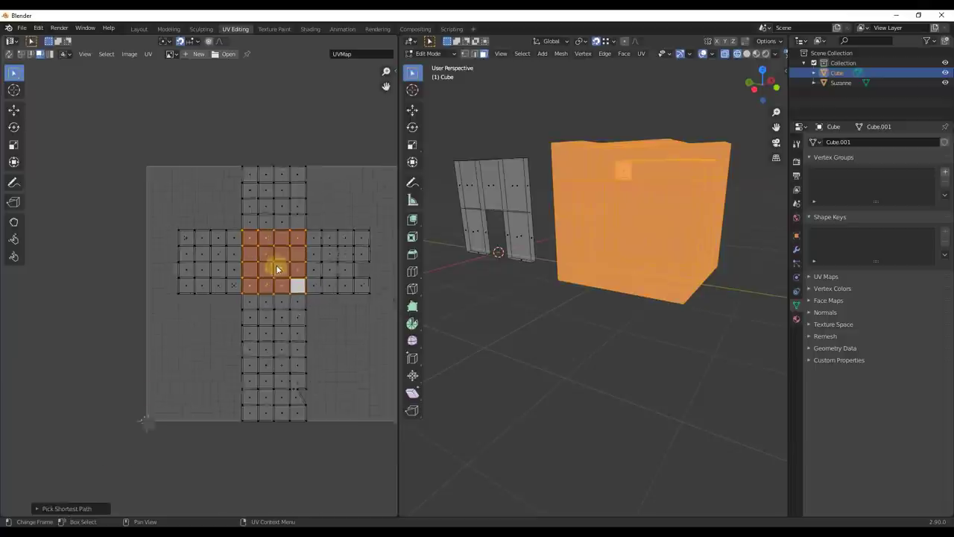
{"action": "left_click", "coordinate": [254, 345], "text": "ctrl"}
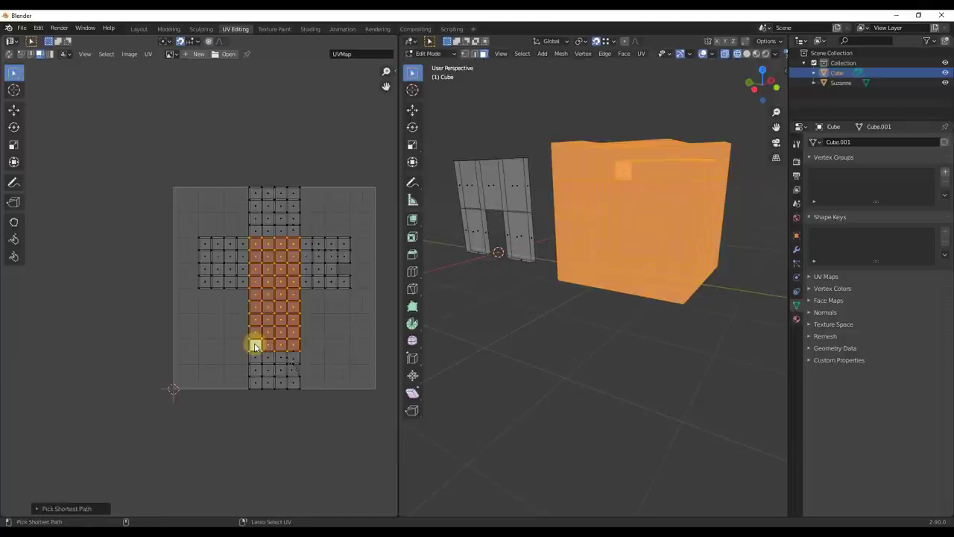
{"action": "left_click", "coordinate": [293, 383], "text": "ctrl"}
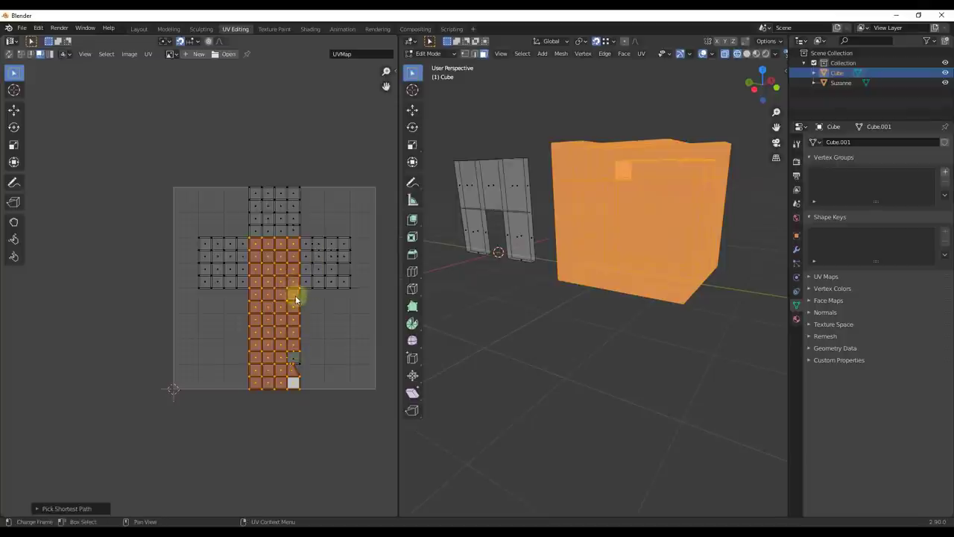
Step: Select the cross's top row of four UV faces, rip it and move it upward
{"action": "left_click", "coordinate": [257, 196]}
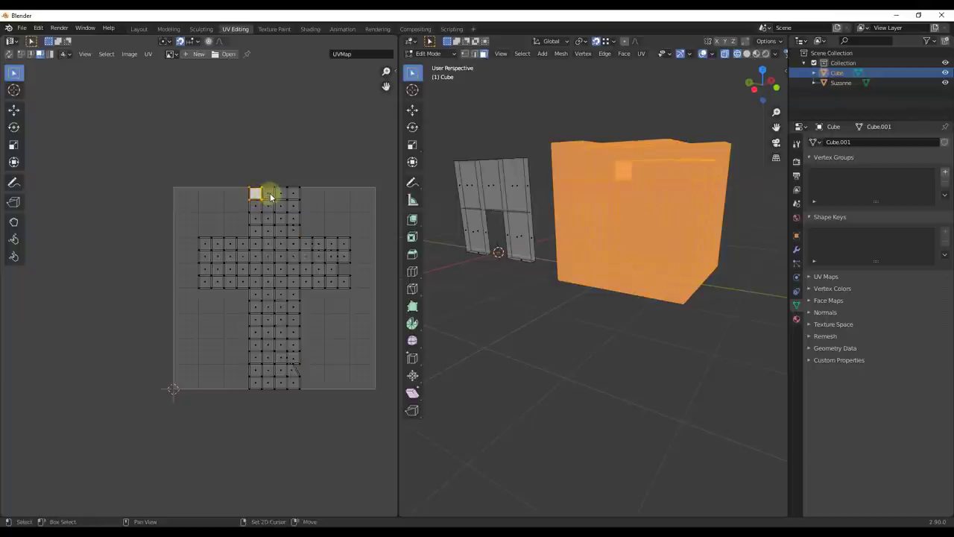
{"action": "left_click", "coordinate": [295, 193], "text": "ctrl"}
{"action": "scroll", "coordinate": [299, 192], "scroll_direction": "up", "scroll_amount": 5}
{"action": "key", "text": "g"}
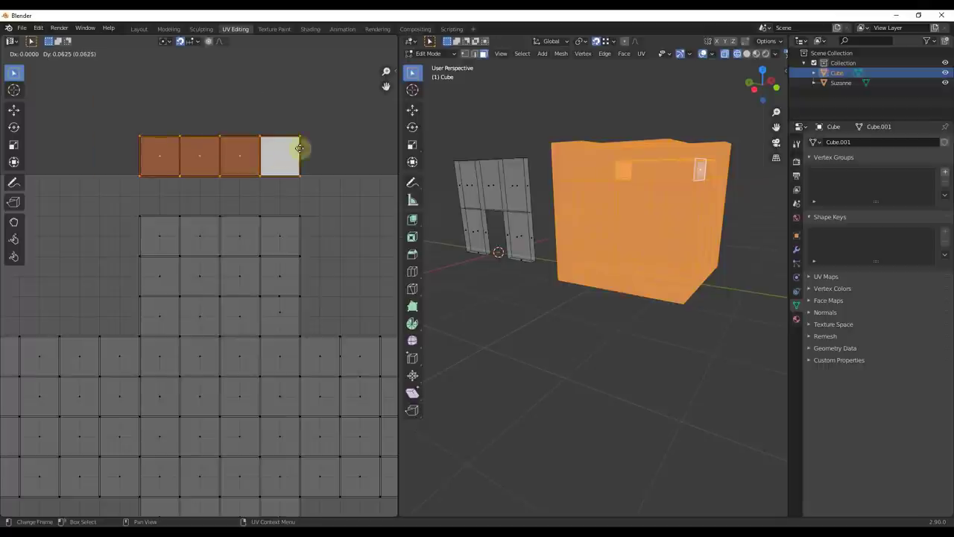
{"action": "left_click", "coordinate": [288, 148]}
Step: Scroll the release page to the OpenVDB Fluids and Cloth Pressure Gradient sections
{"action": "scroll", "coordinate": [306, 183], "scroll_direction": "down", "scroll_amount": 1}
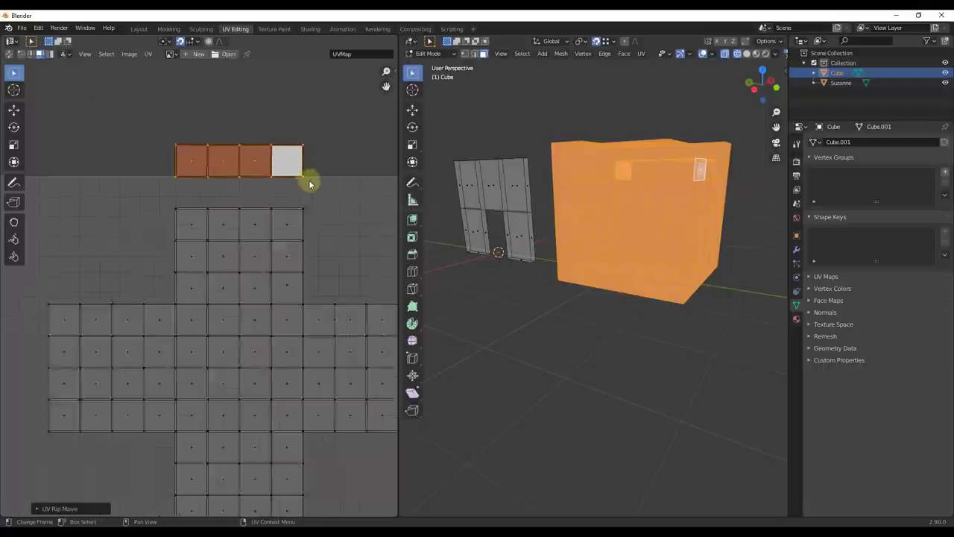
{"action": "scroll", "coordinate": [306, 182], "scroll_direction": "down", "scroll_amount": 1}
{"action": "scroll", "coordinate": [216, 206], "scroll_direction": "down", "scroll_amount": 1}
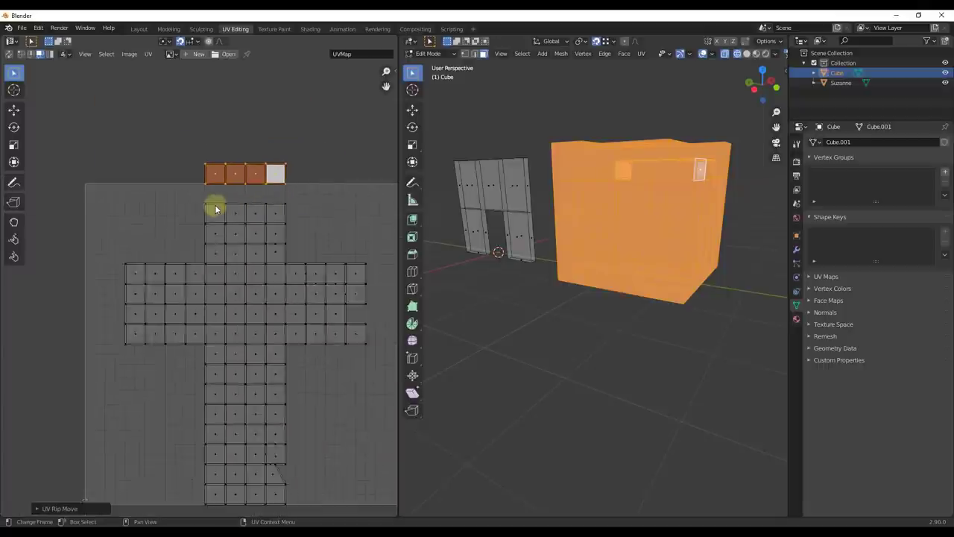
{"action": "scroll", "coordinate": [230, 326], "scroll_direction": "down", "scroll_amount": 2}
{"action": "scroll", "coordinate": [212, 264], "scroll_direction": "up", "scroll_amount": 2}
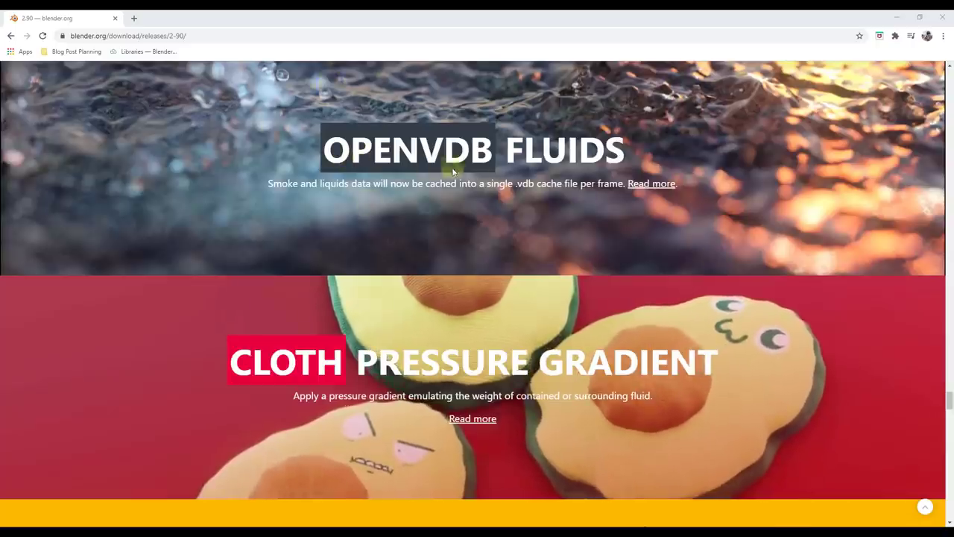
Step: Scroll the release notes past Looking Good and New Search down to Easy Reading
{"action": "scroll", "coordinate": [573, 162], "scroll_direction": "down", "scroll_amount": 1}
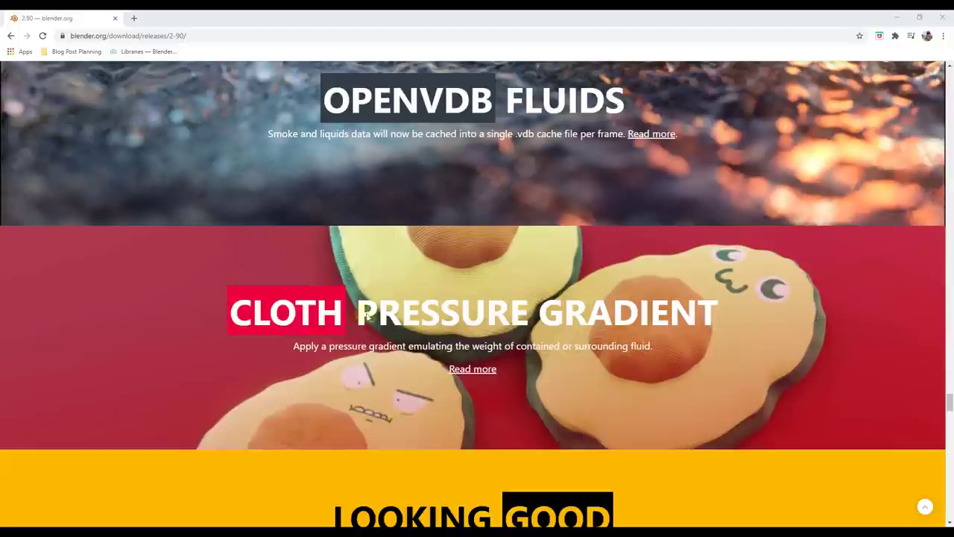
{"action": "scroll", "coordinate": [625, 307], "scroll_direction": "down", "scroll_amount": 5}
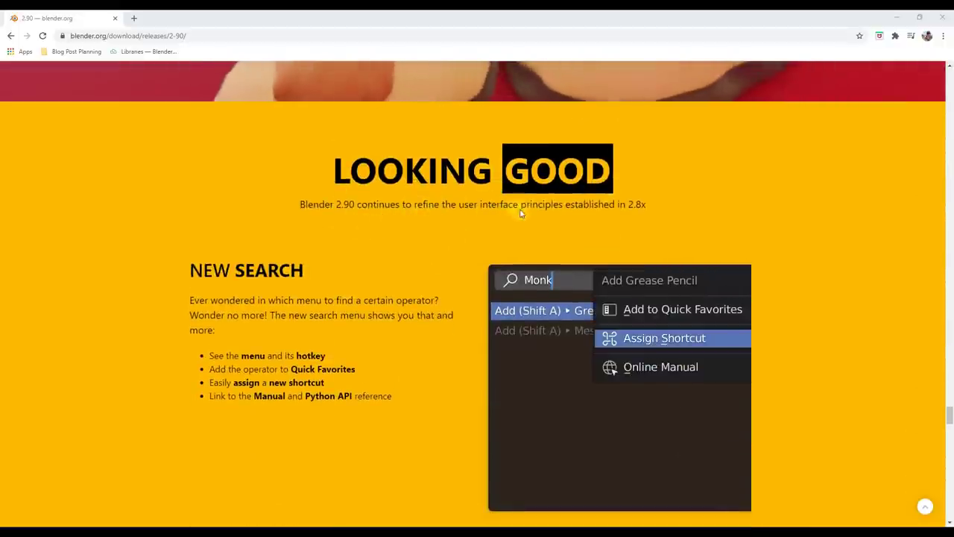
{"action": "scroll", "coordinate": [402, 253], "scroll_direction": "down", "scroll_amount": 2}
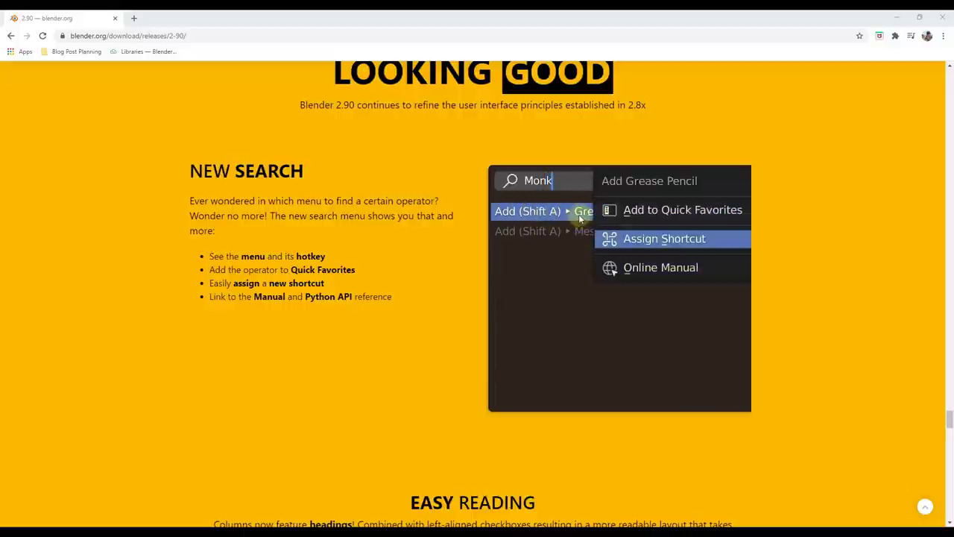
{"action": "scroll", "coordinate": [416, 205], "scroll_direction": "down", "scroll_amount": 5}
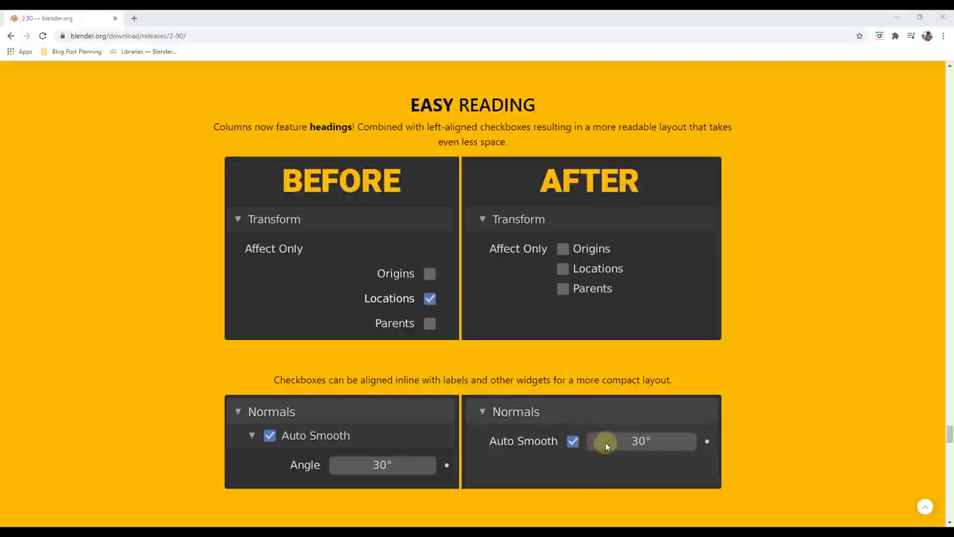
Step: Scroll past Modifiers Redone down to the Stats You Want and Mucho More sections
{"action": "scroll", "coordinate": [518, 228], "scroll_direction": "down", "scroll_amount": 5}
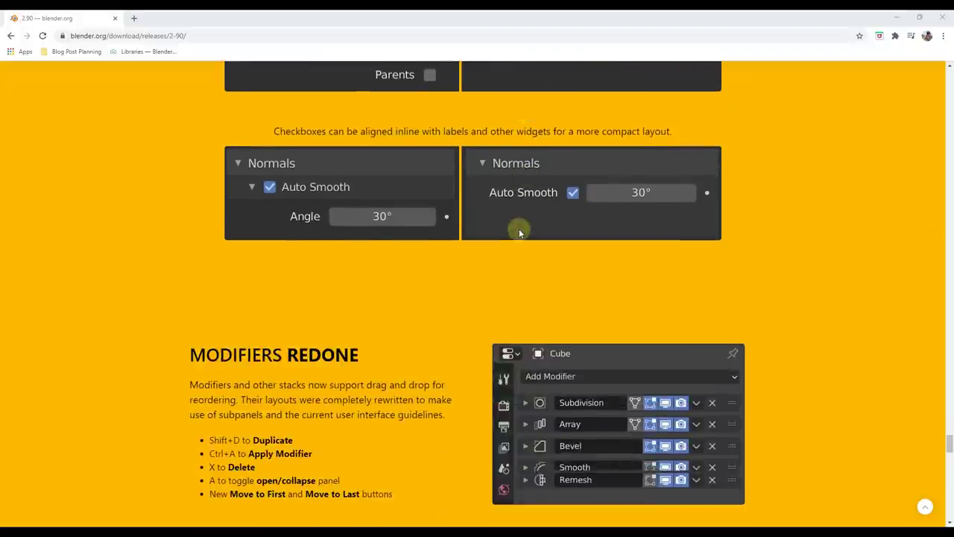
{"action": "scroll", "coordinate": [441, 221], "scroll_direction": "down", "scroll_amount": 1}
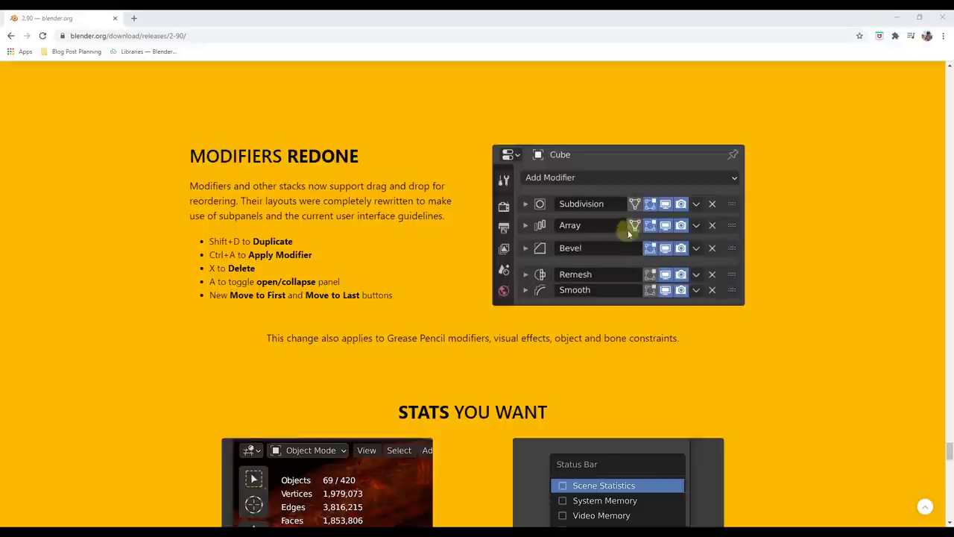
{"action": "scroll", "coordinate": [631, 225], "scroll_direction": "down", "scroll_amount": 3}
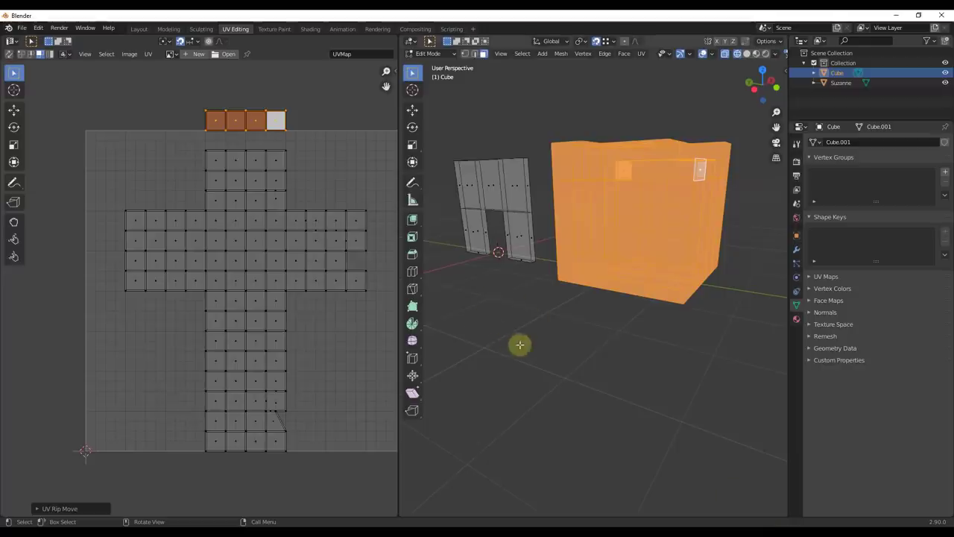
Step: Deselect the mesh, switch to the Layout workspace and turn on the Statistics viewport overlay
{"action": "left_click", "coordinate": [589, 326]}
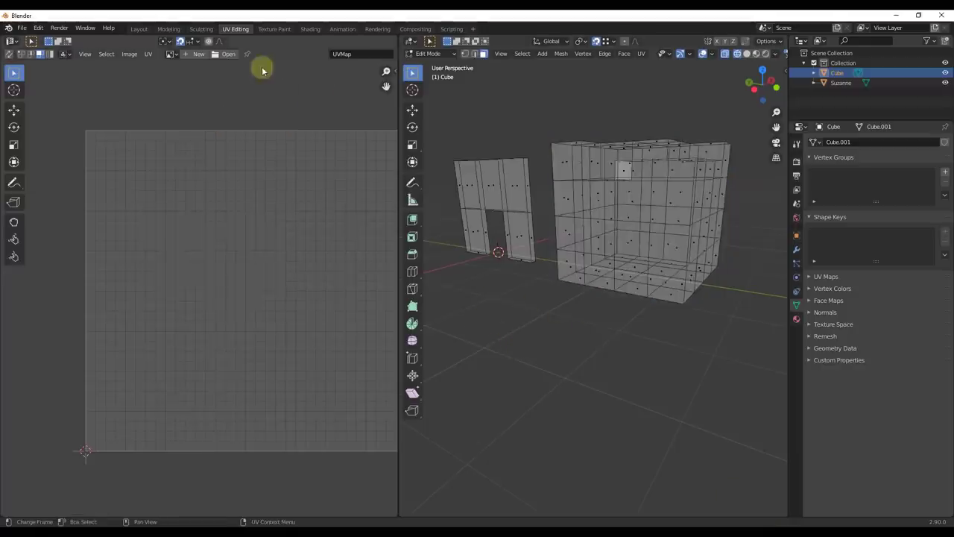
{"action": "left_click", "coordinate": [139, 28]}
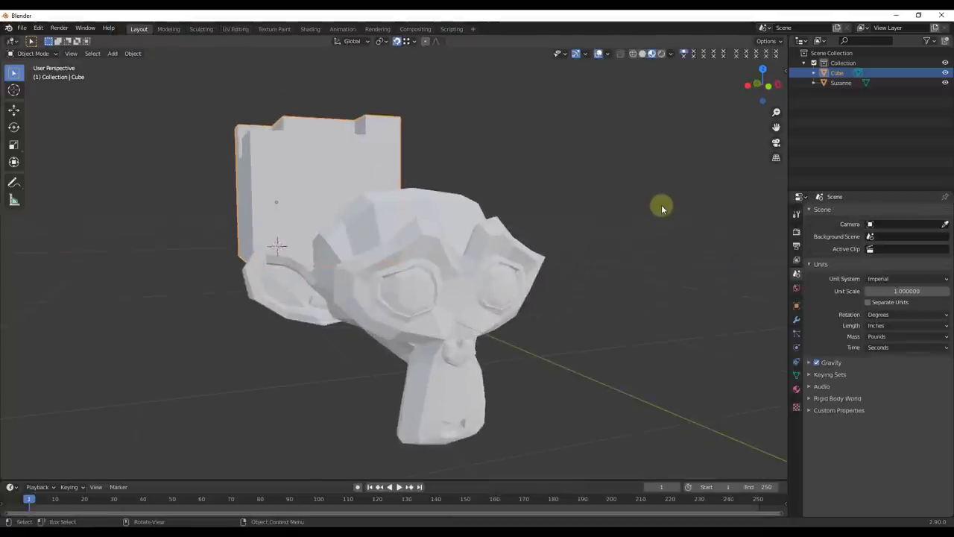
{"action": "left_click", "coordinate": [607, 54]}
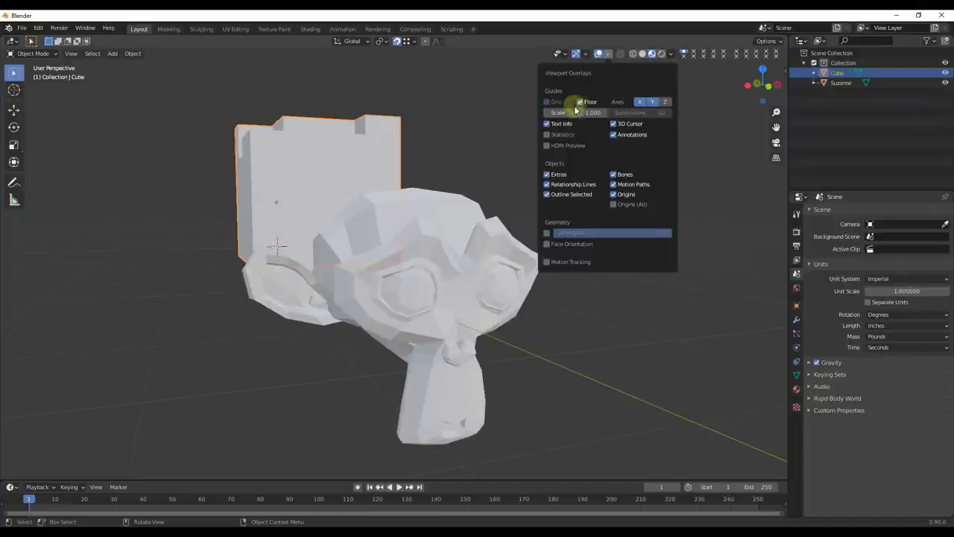
{"action": "left_click", "coordinate": [547, 134]}
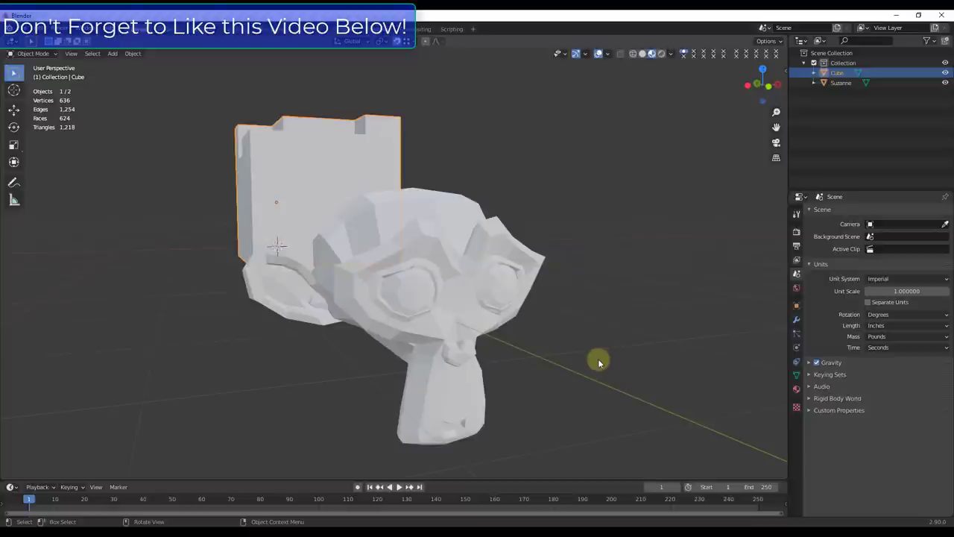
{"action": "middle_click_drag", "start_coordinate": [559, 228], "coordinate": [524, 256]}
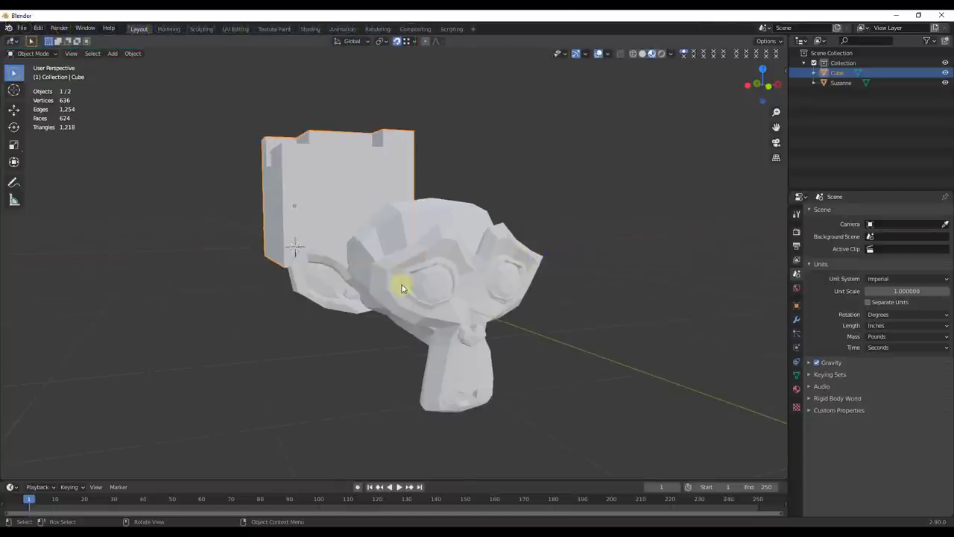
{"action": "scroll", "coordinate": [401, 289], "scroll_direction": "up", "scroll_amount": 1}
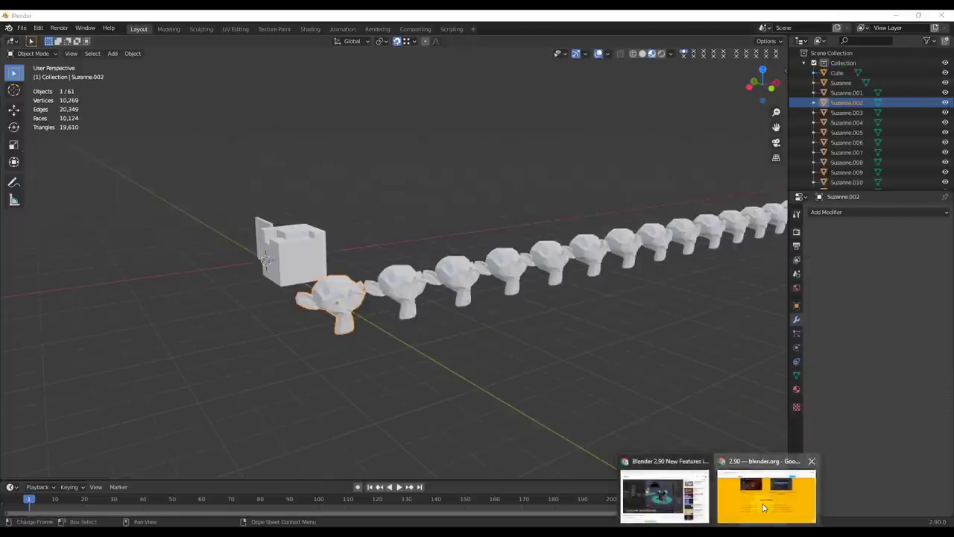
Step: Scroll the release notes to the Mucho More list, then return to the main Blender window
{"action": "left_click", "coordinate": [767, 494]}
{"action": "scroll", "coordinate": [609, 250], "scroll_direction": "down", "scroll_amount": 2}
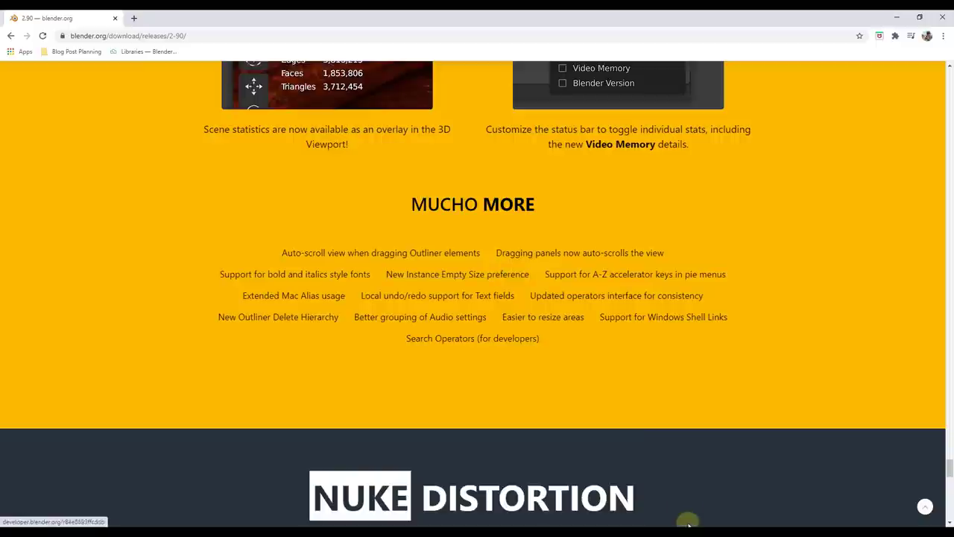
{"action": "left_click", "coordinate": [647, 530]}
{"action": "left_click", "coordinate": [600, 491]}
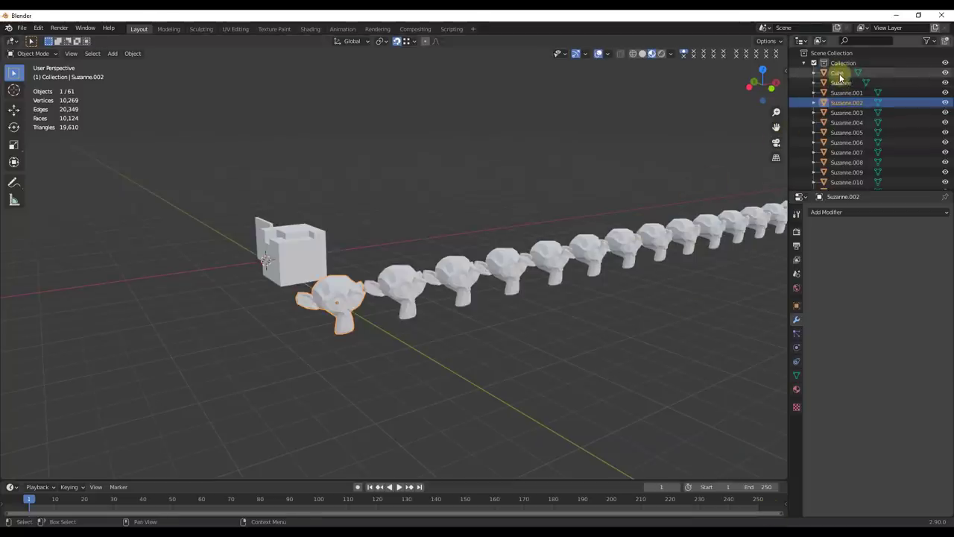
{"action": "mouse_move", "coordinate": [840, 77]}
{"action": "left_mouse_down"}
{"action": "mouse_move", "coordinate": [841, 179]}
{"action": "mouse_move", "coordinate": [837, 75]}
{"action": "mouse_move", "coordinate": [850, 191]}
{"action": "mouse_move", "coordinate": [848, 38]}
{"action": "mouse_move", "coordinate": [843, 192]}
{"action": "mouse_move", "coordinate": [828, 40]}
{"action": "mouse_move", "coordinate": [833, 80]}
{"action": "left_mouse_up"}
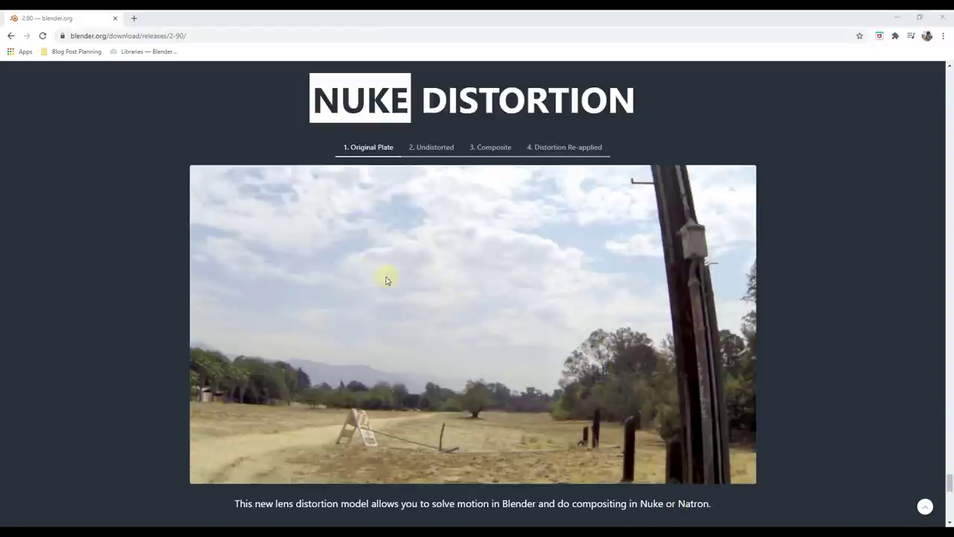
Step: Scroll the release page from Nuke Distortion down to the But Wait, There's More list
{"action": "scroll", "coordinate": [357, 284], "scroll_direction": "down", "scroll_amount": 5}
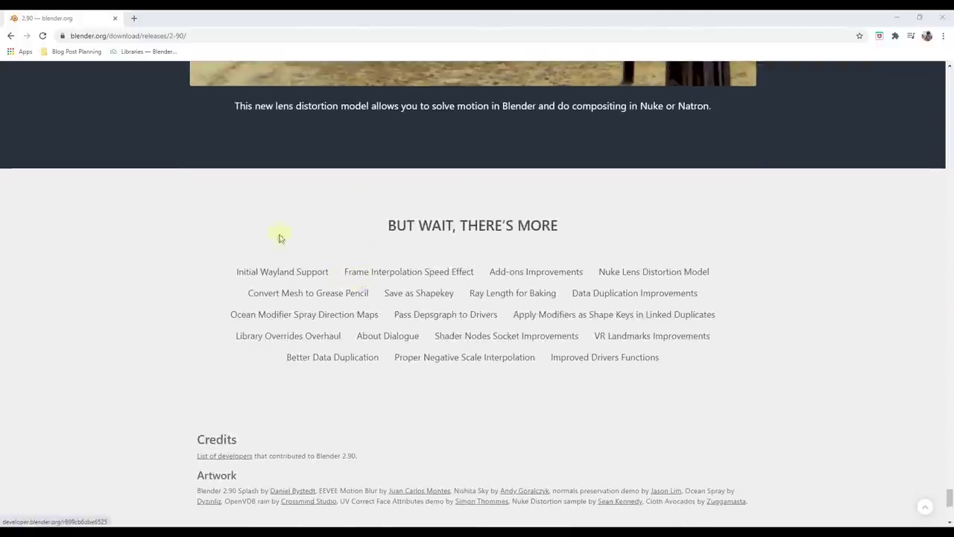